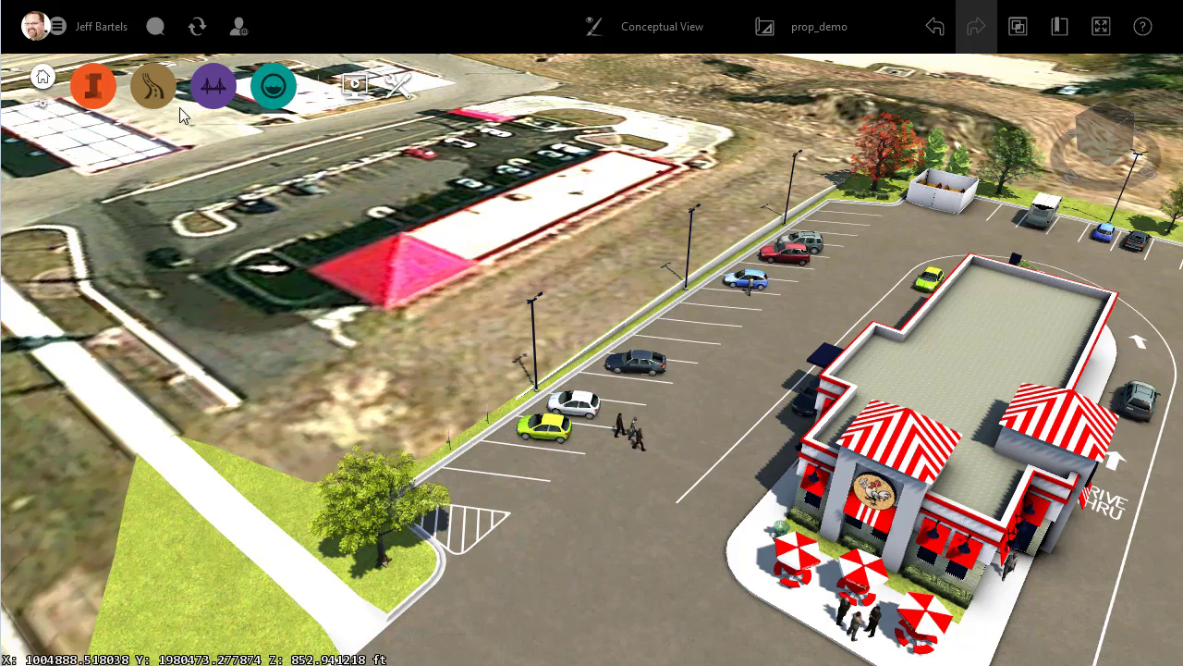
# Step: Measure the red-roofed building's front in the aerial model with Point-to-Point Distance, and pick its base corner for a point cloud distance
pyautogui.moveTo(92, 85)
pyautogui.click(366, 93)
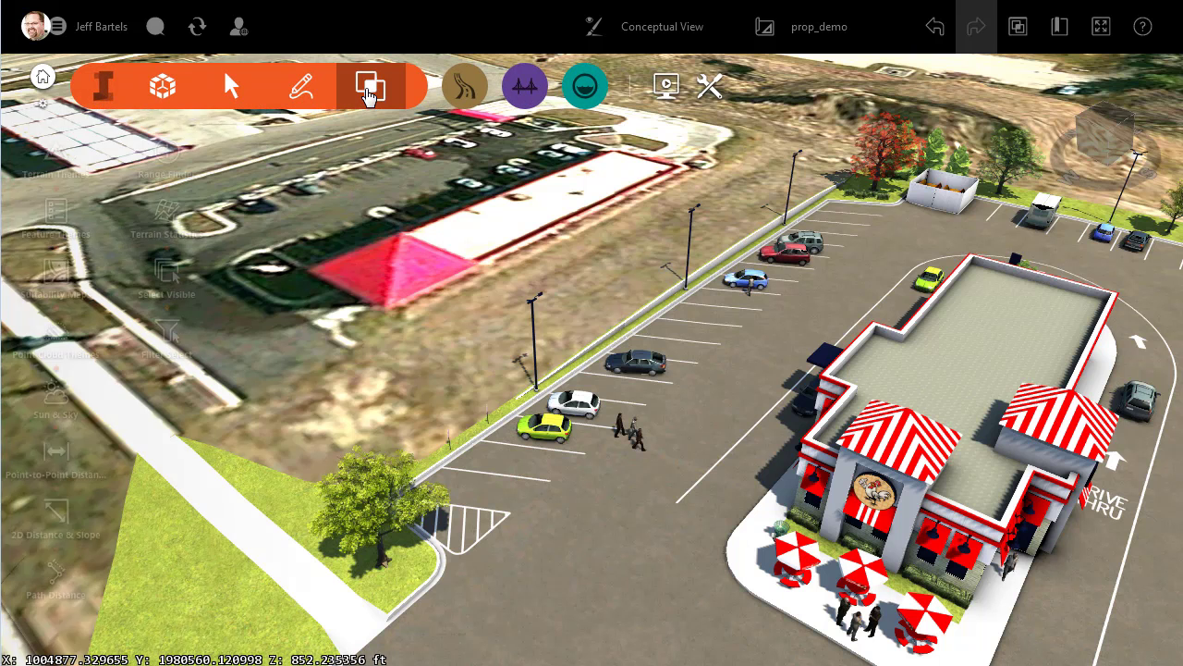
pyautogui.click(70, 453)
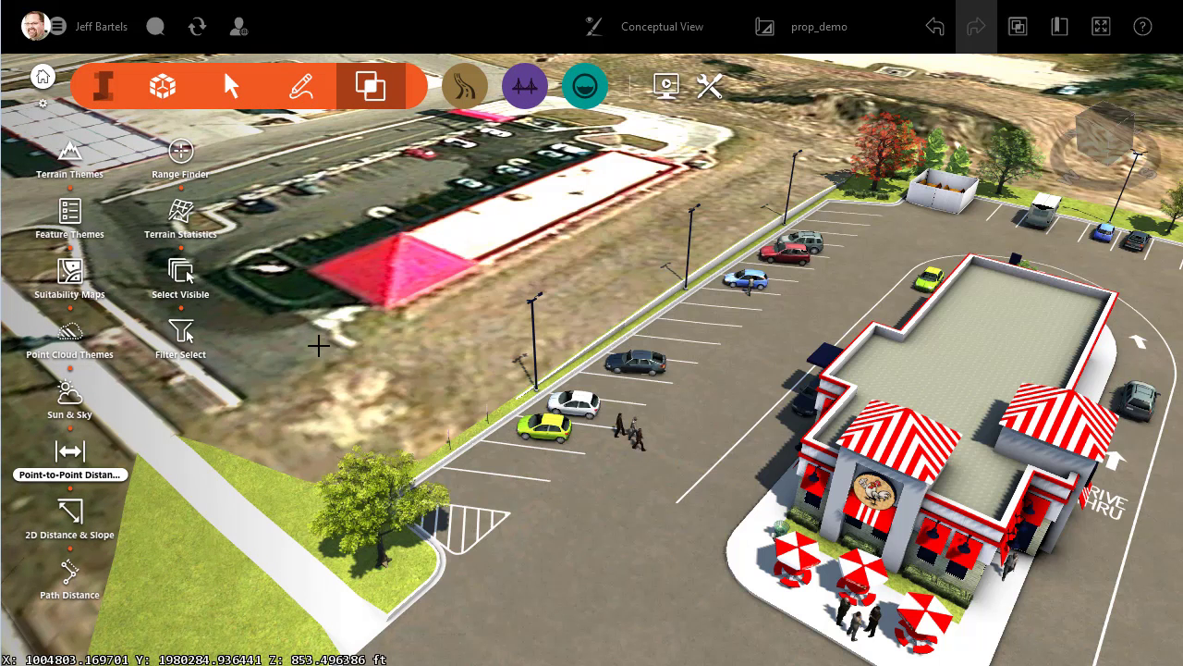
pyautogui.click(395, 305)
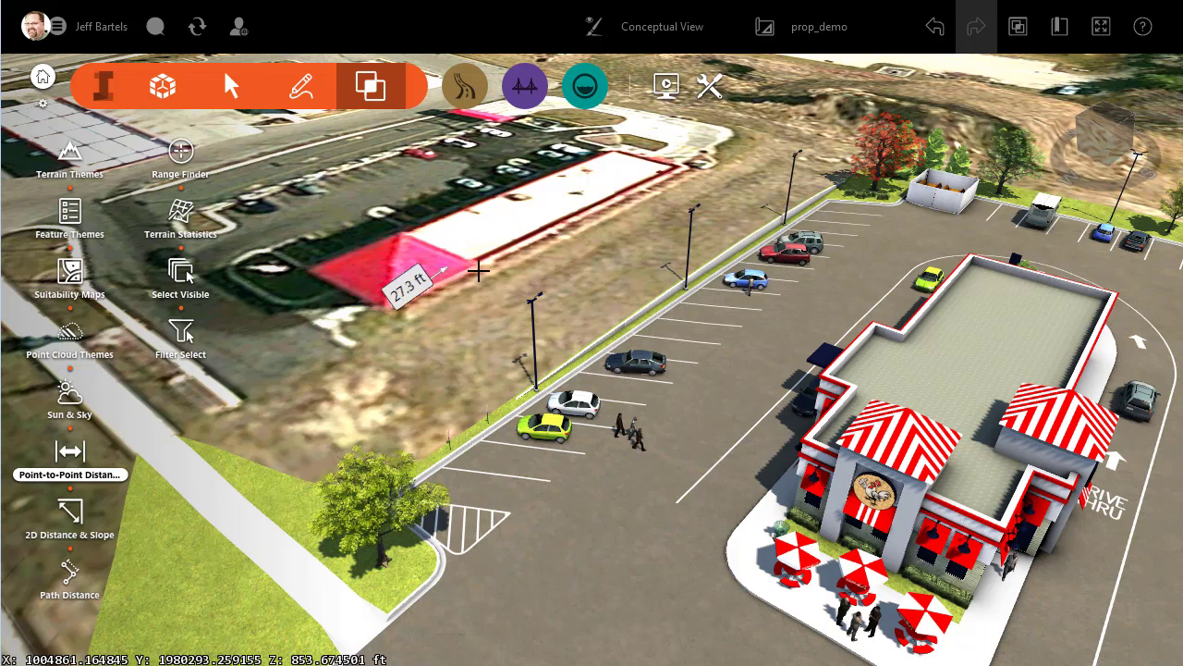
pyautogui.rightClick(523, 292)
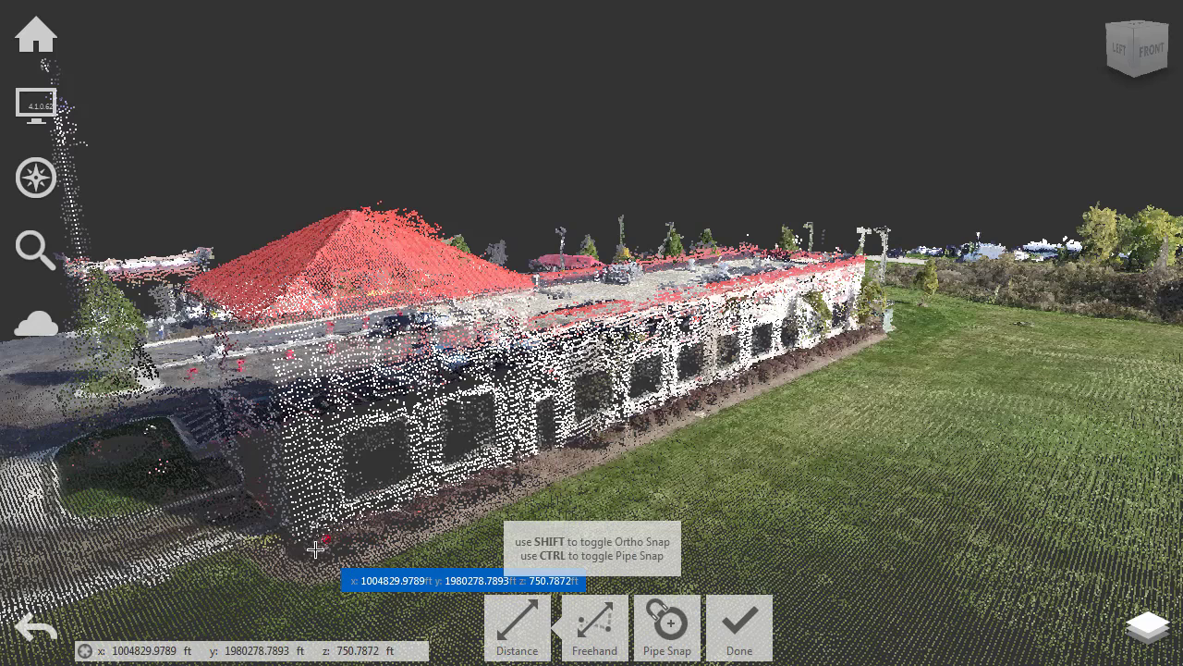
pyautogui.click(305, 541)
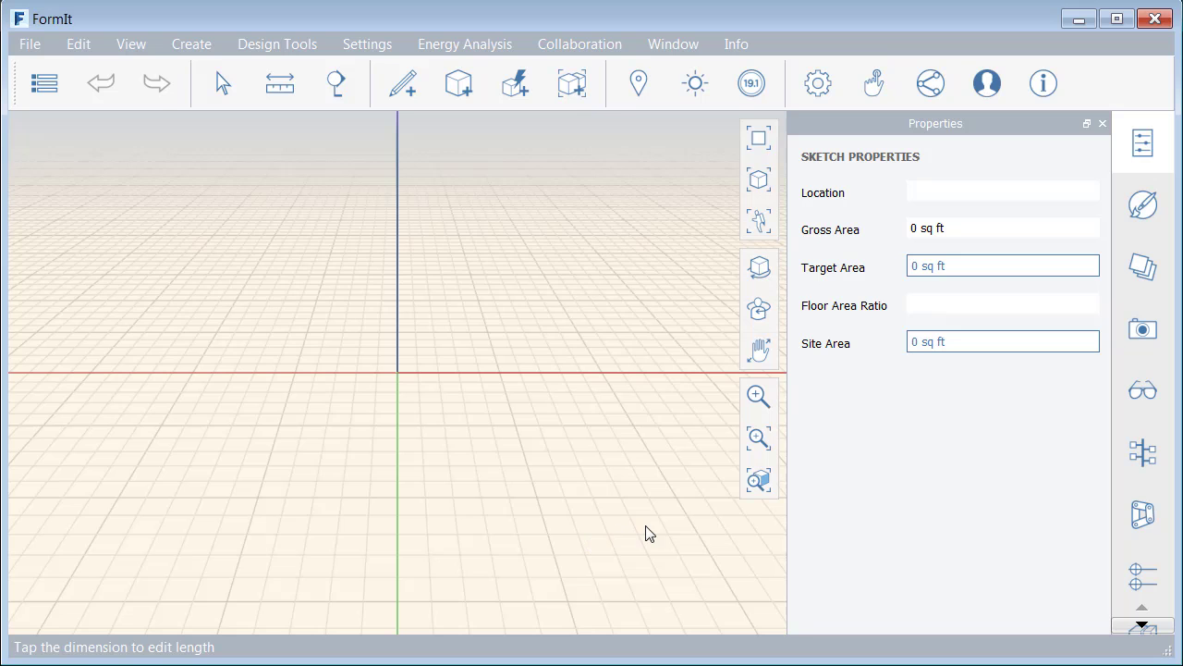
# Step: Switch to FormIt and start a rectangle near the origin, drawing its first side 32' long parallel to the Y axis
pyautogui.moveTo(644, 530); pyautogui.dragTo(340, 509, button='middle')
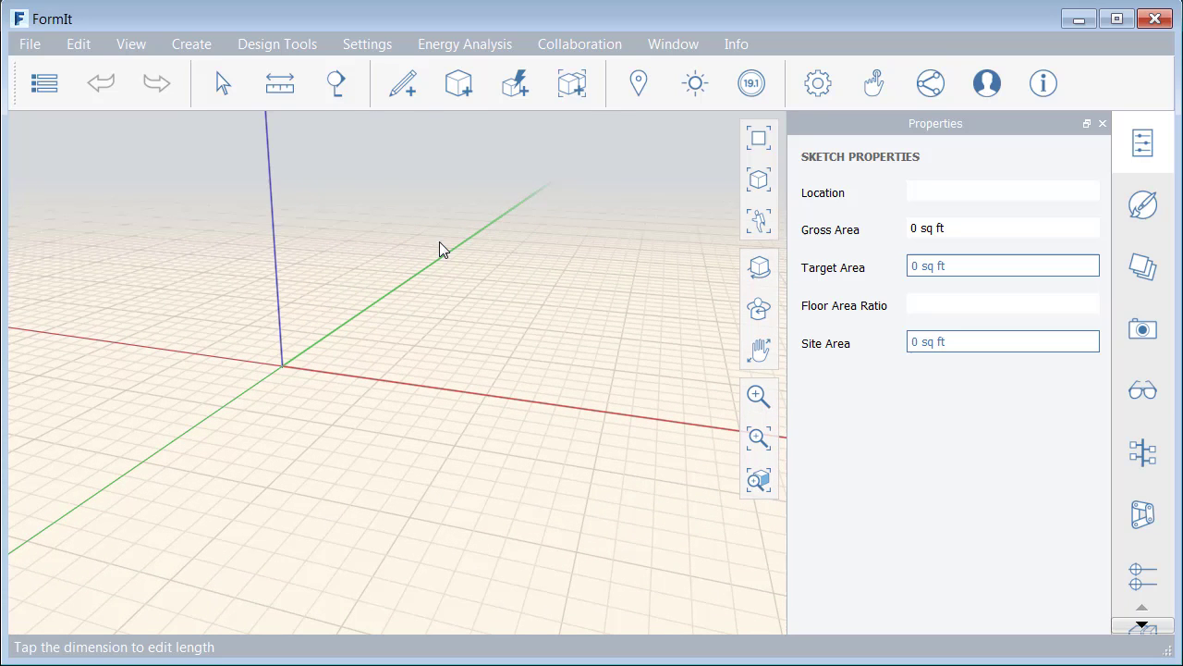
pyautogui.click(403, 86)
pyautogui.moveTo(403, 86)
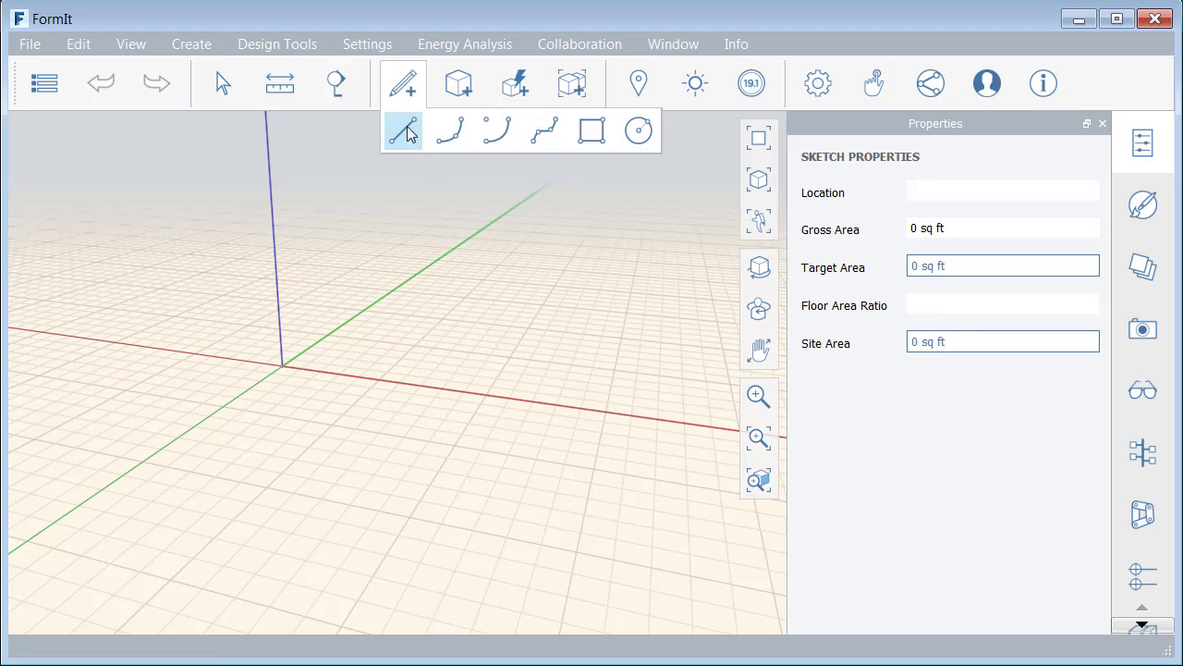
pyautogui.click(590, 133)
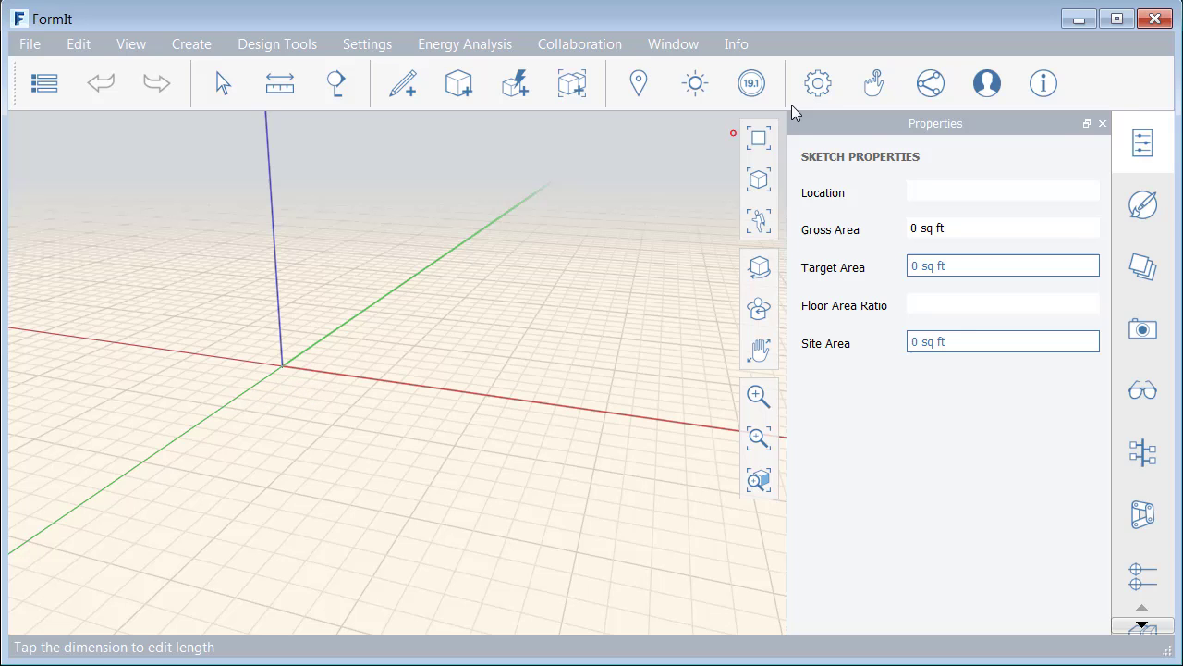
pyautogui.click(818, 84)
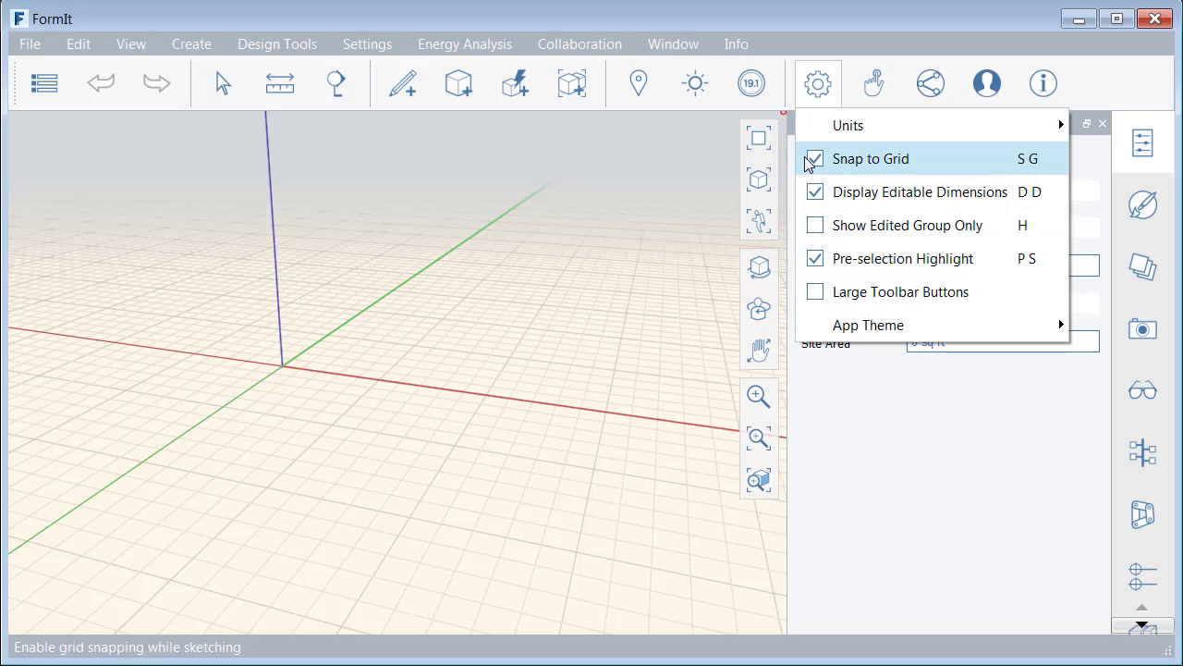
pyautogui.moveTo(850, 125)
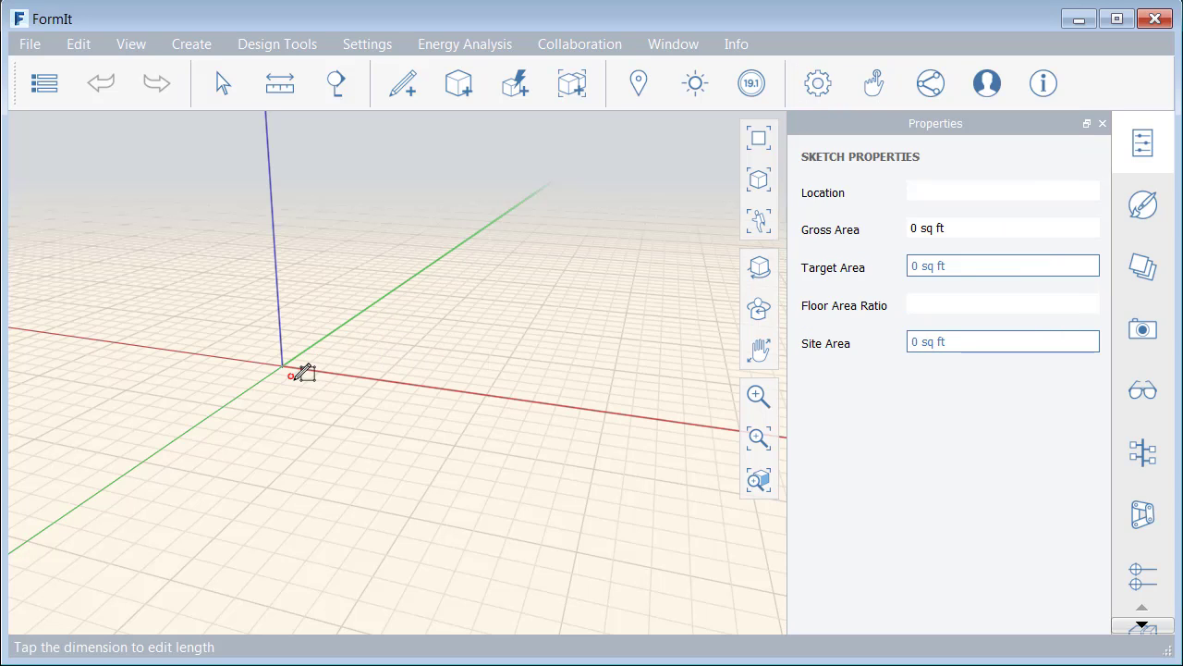
pyautogui.click(290, 374)
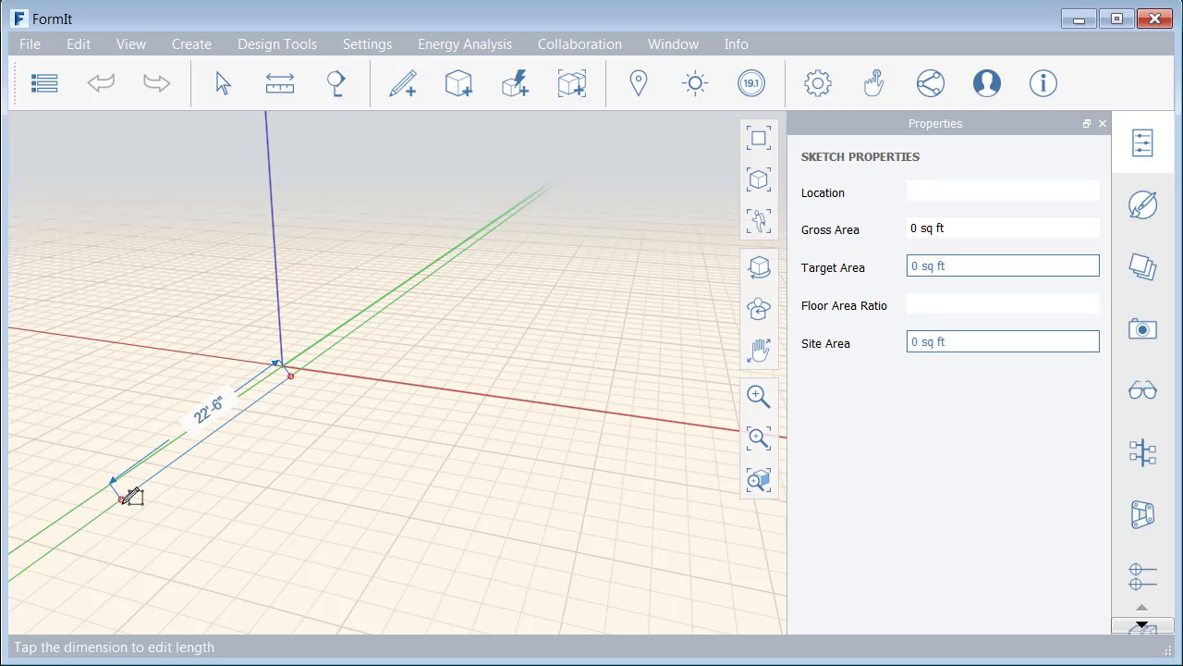
pyautogui.scroll(-1, 134, 497)
pyautogui.moveTo(144, 493)
pyautogui.mouseDown(button='middle')
pyautogui.moveTo(133, 502)
pyautogui.moveTo(232, 431)
pyautogui.mouseUp(button='middle')
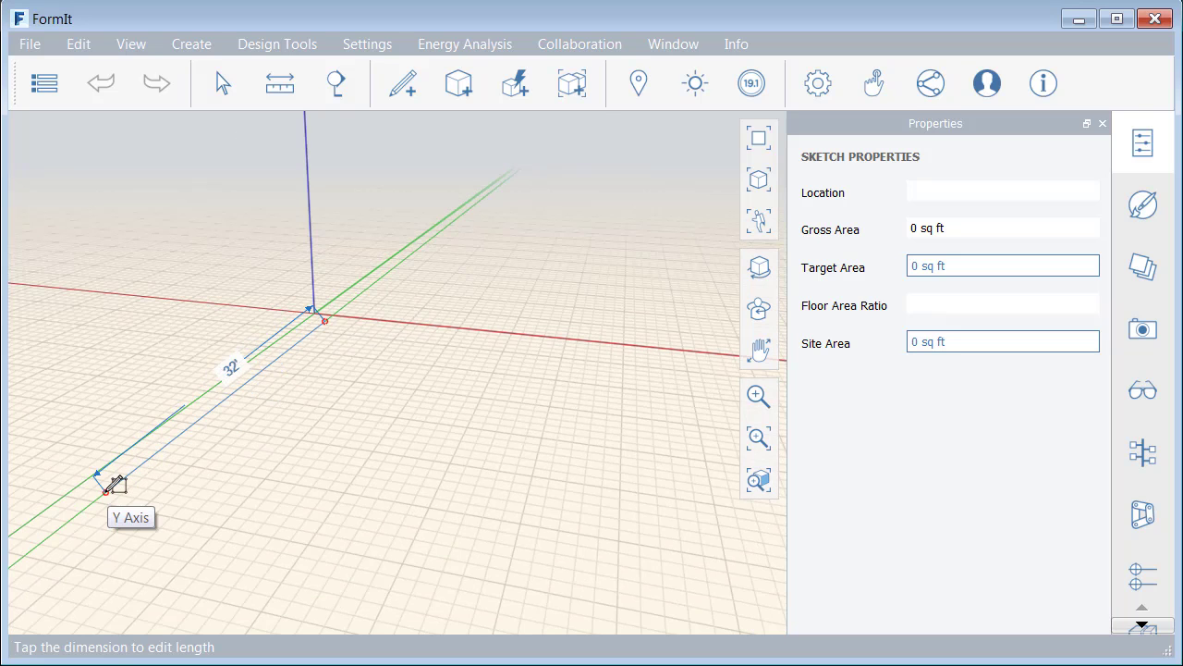
pyautogui.click(107, 490)
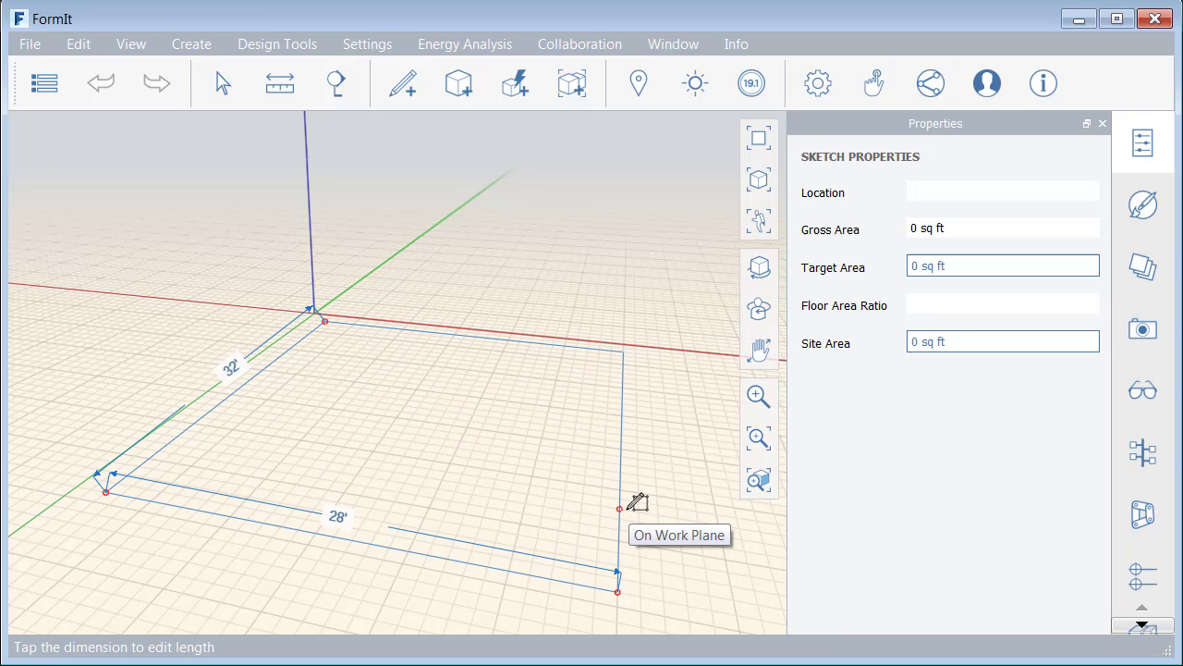
# Step: Set the rectangle's second side to 140' to complete the building footprint
pyautogui.press('Return')
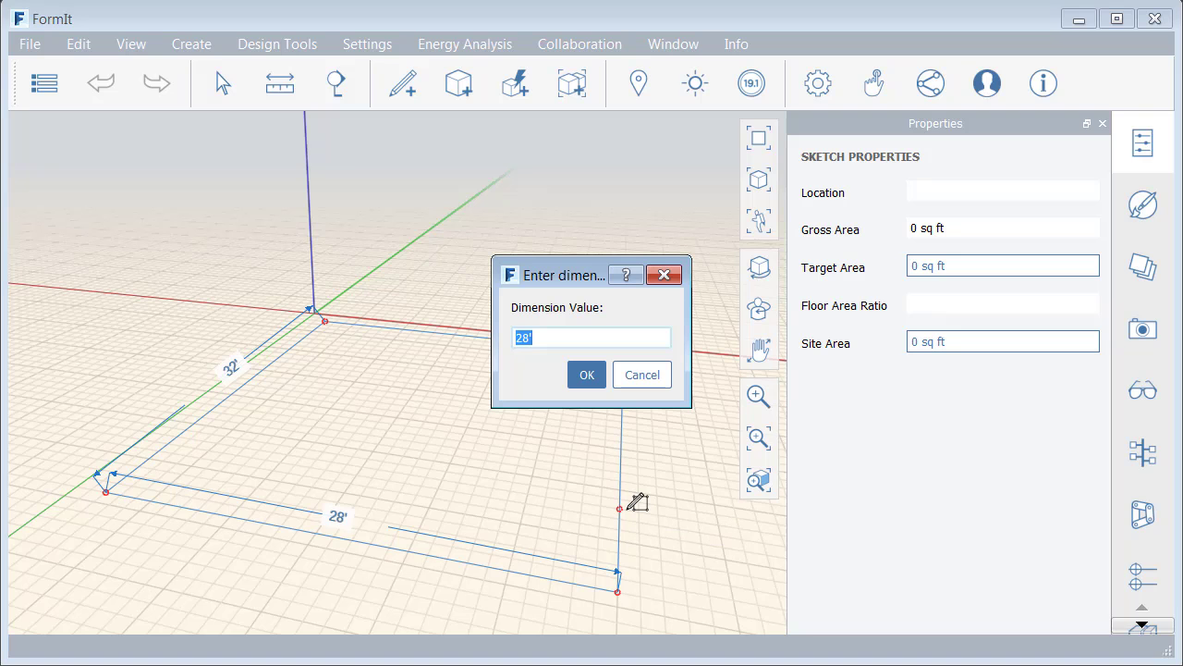
pyautogui.press('BackSpace')
pyautogui.press('Return')
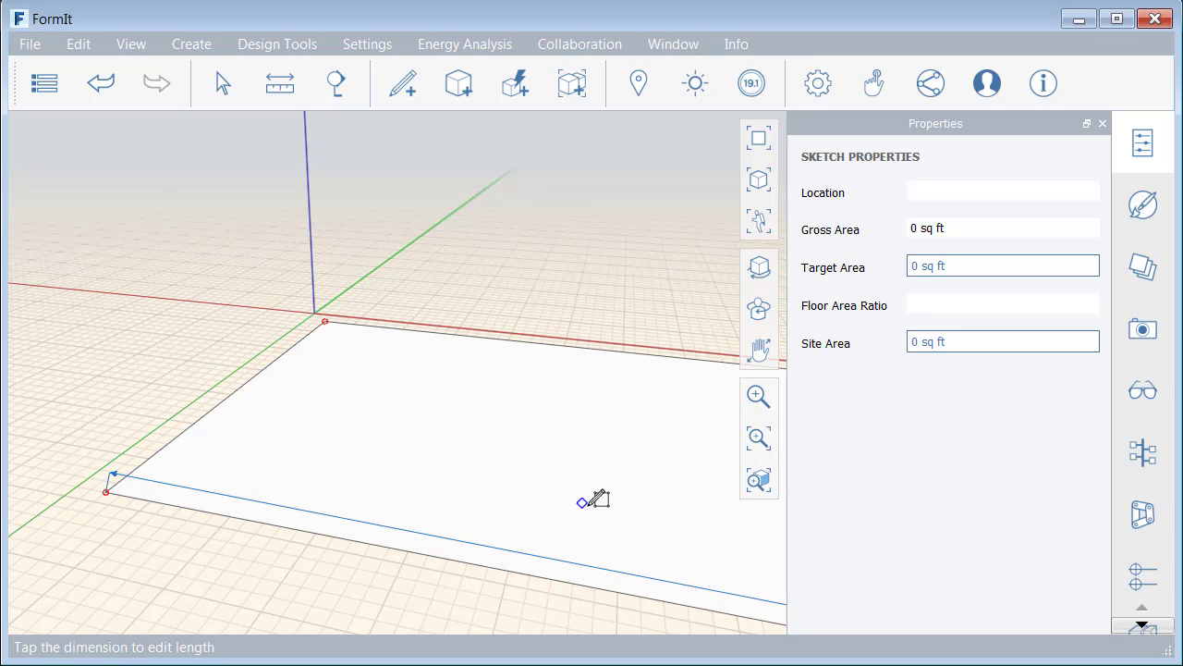
pyautogui.scroll(-2, 596, 499)
pyautogui.scroll(-2, 596, 499)
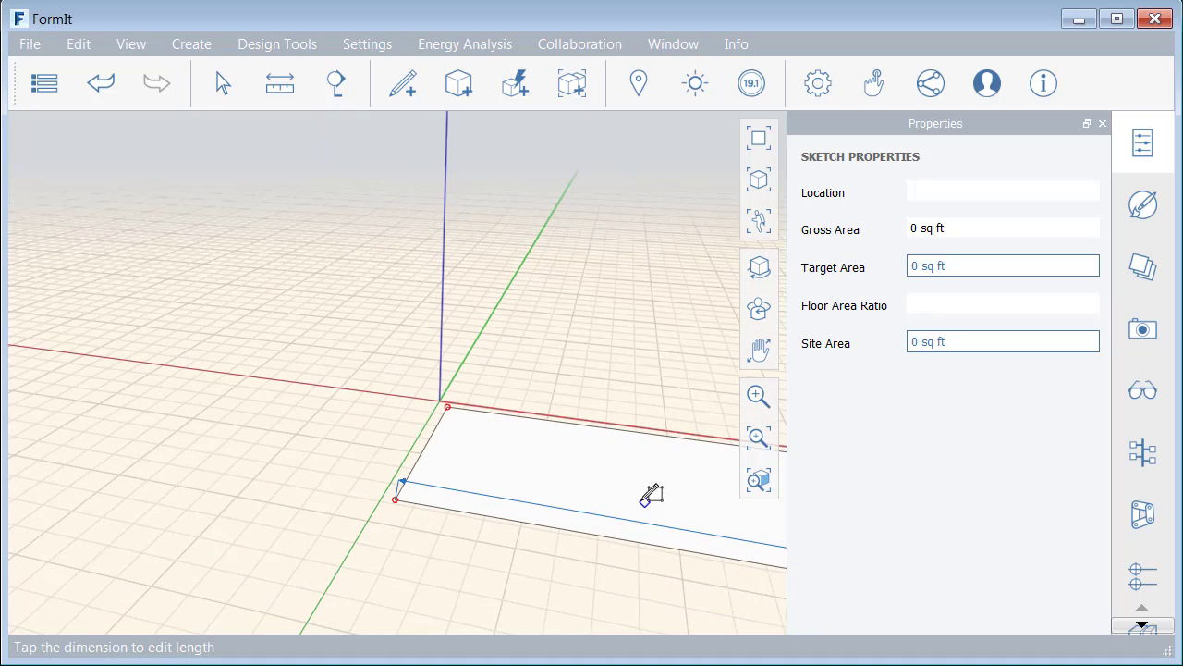
pyautogui.scroll(1, 471, 434)
pyautogui.moveTo(471, 435); pyautogui.dragTo(236, 415, button='middle')
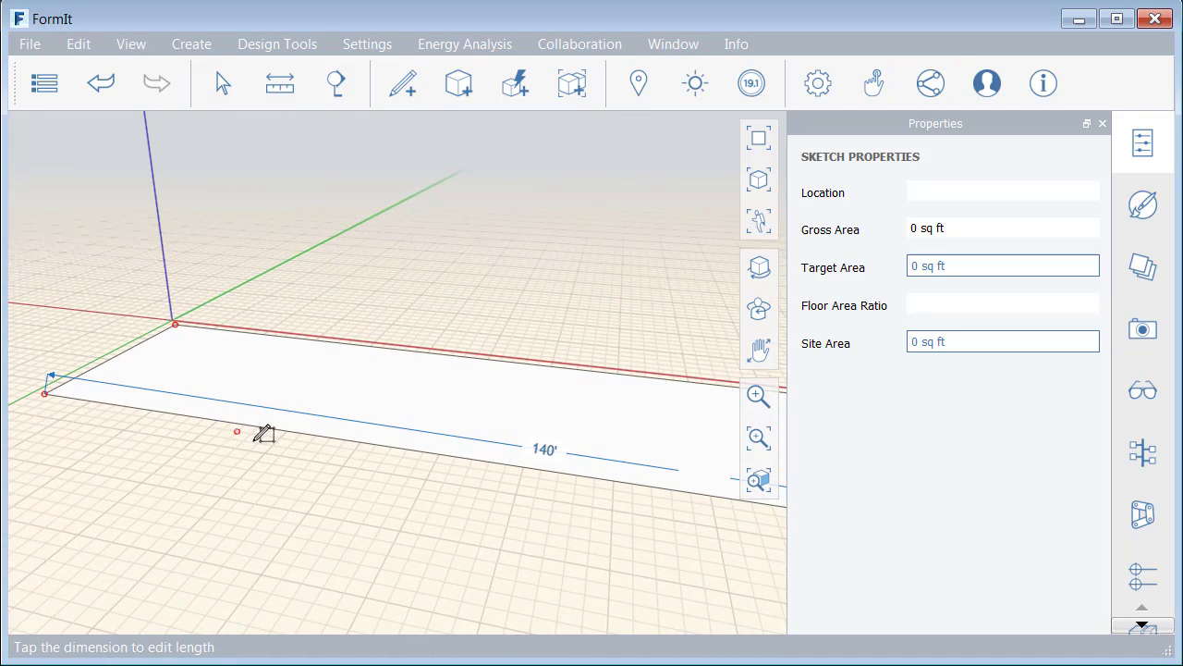
pyautogui.scroll(-1, 266, 436)
pyautogui.scroll(-2, 268, 440)
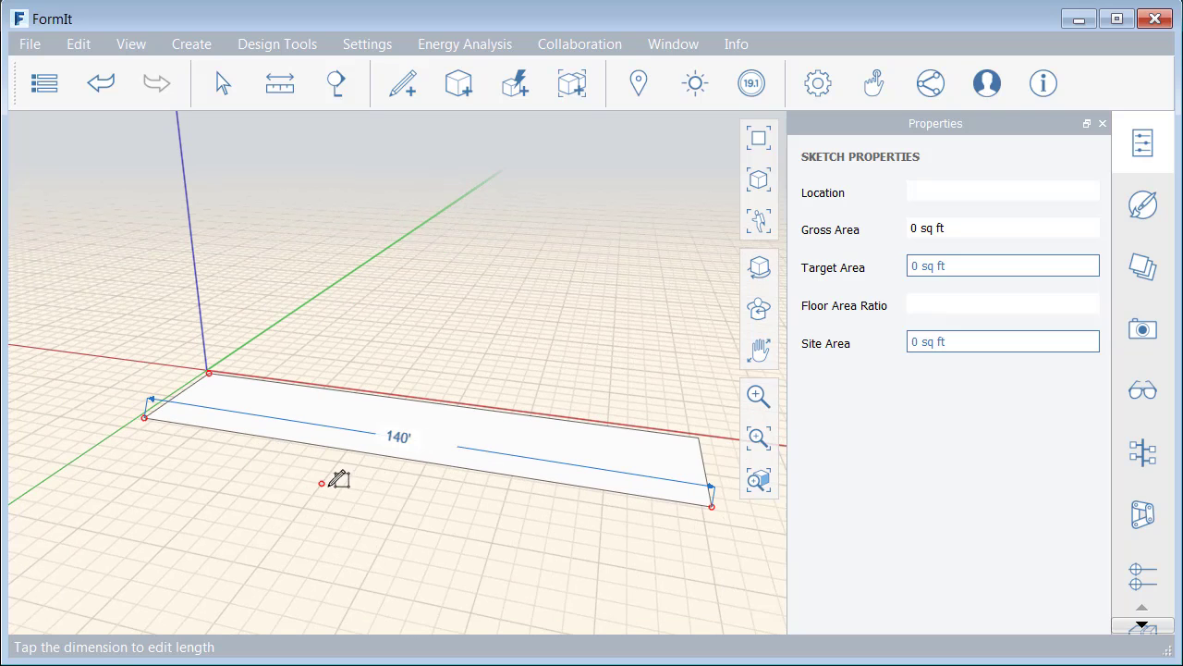
pyautogui.moveTo(339, 492); pyautogui.dragTo(347, 549, button='middle')
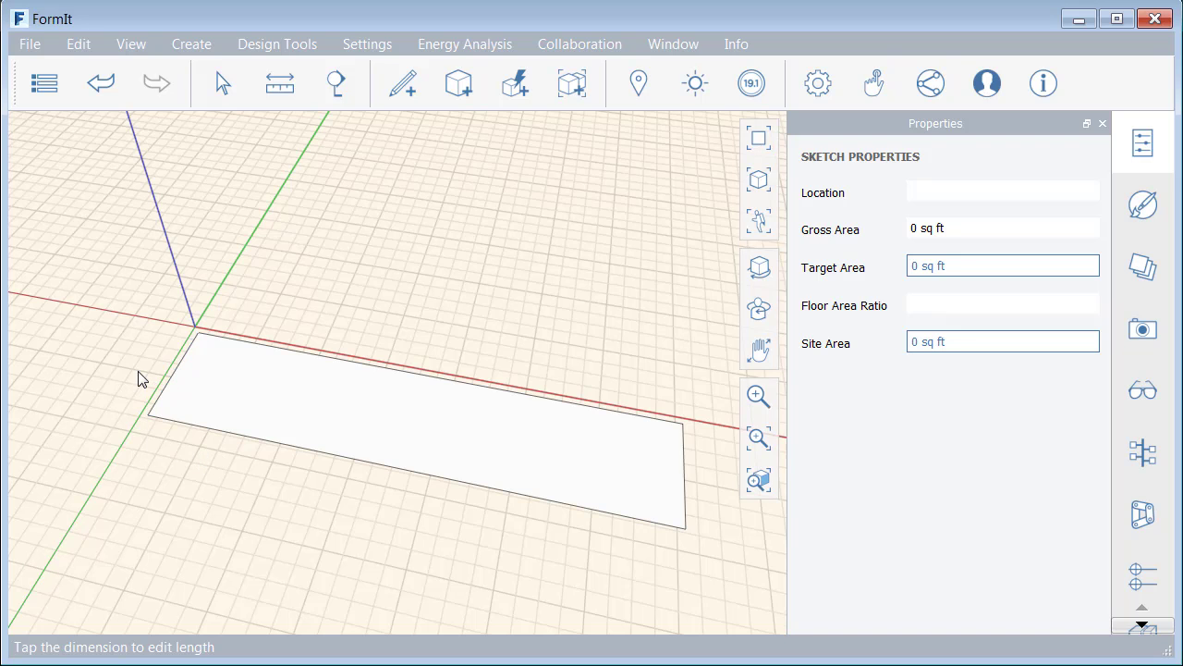
# Step: Offset the footprint's short edge nearest the origin by 32' to split off a square face
pyautogui.scroll(5, 140, 375)
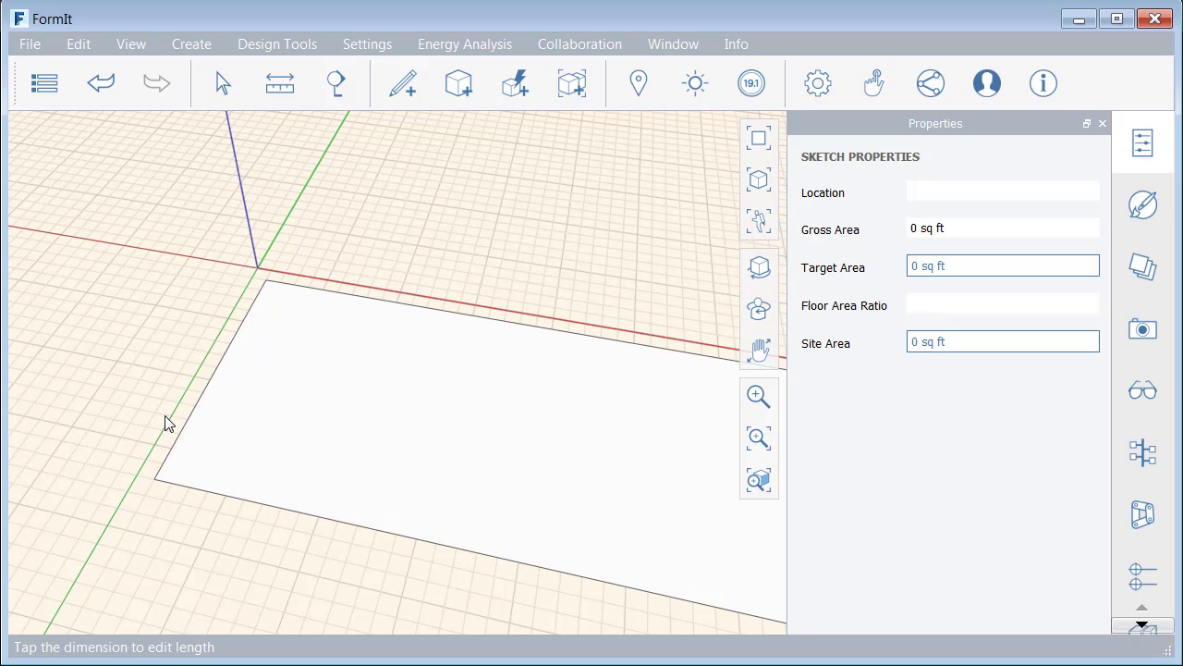
pyautogui.click(209, 385)
pyautogui.rightClick(211, 385)
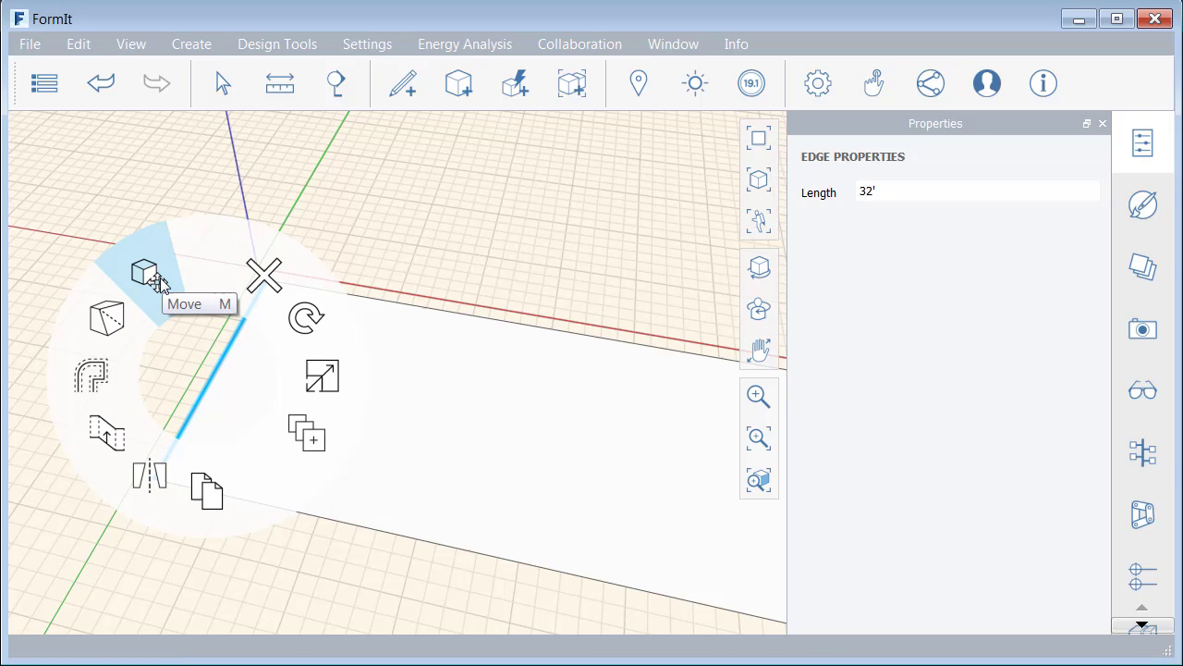
pyautogui.click(92, 377)
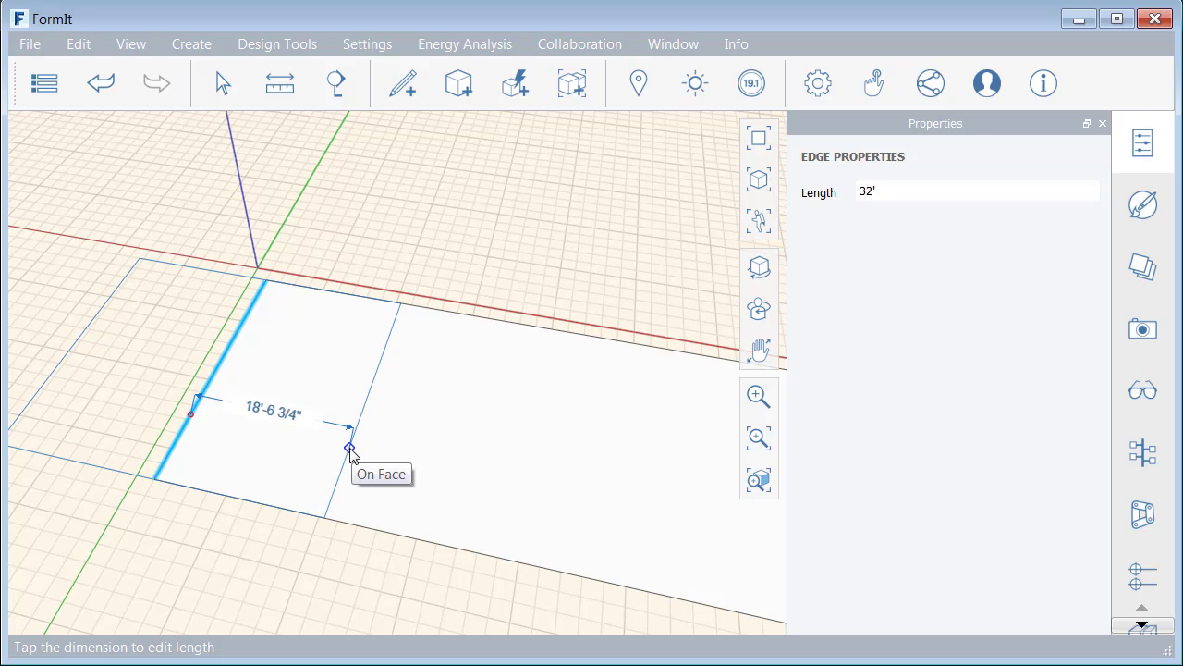
pyautogui.press('Tab')
pyautogui.write('32')
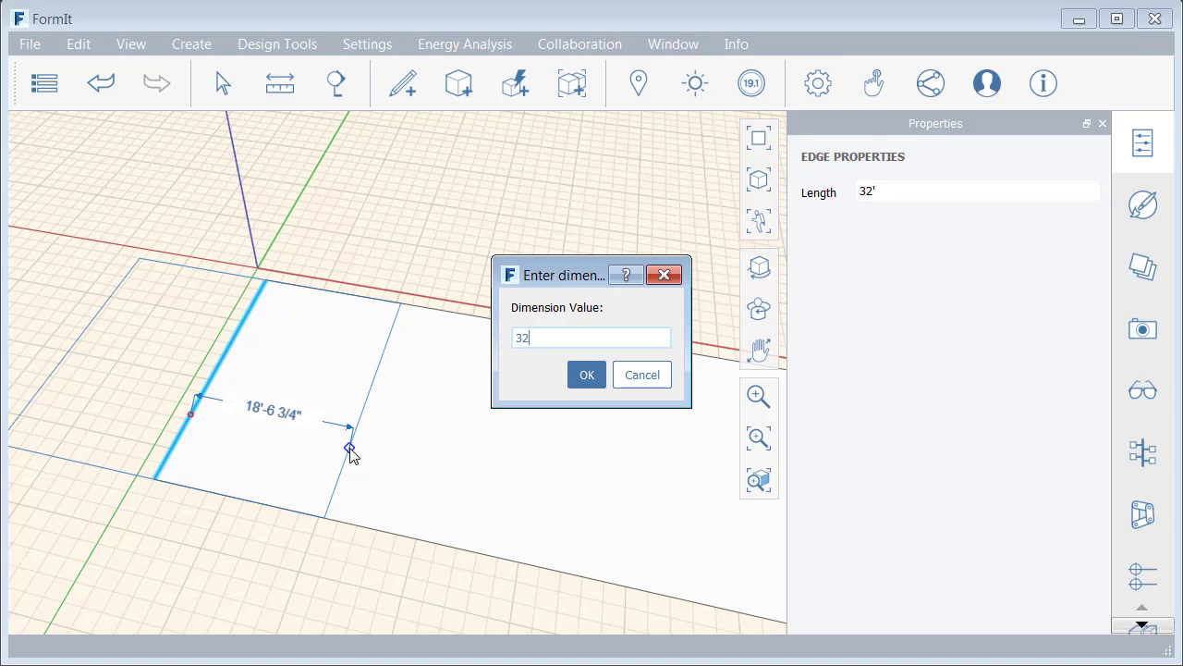
pyautogui.press('Return')
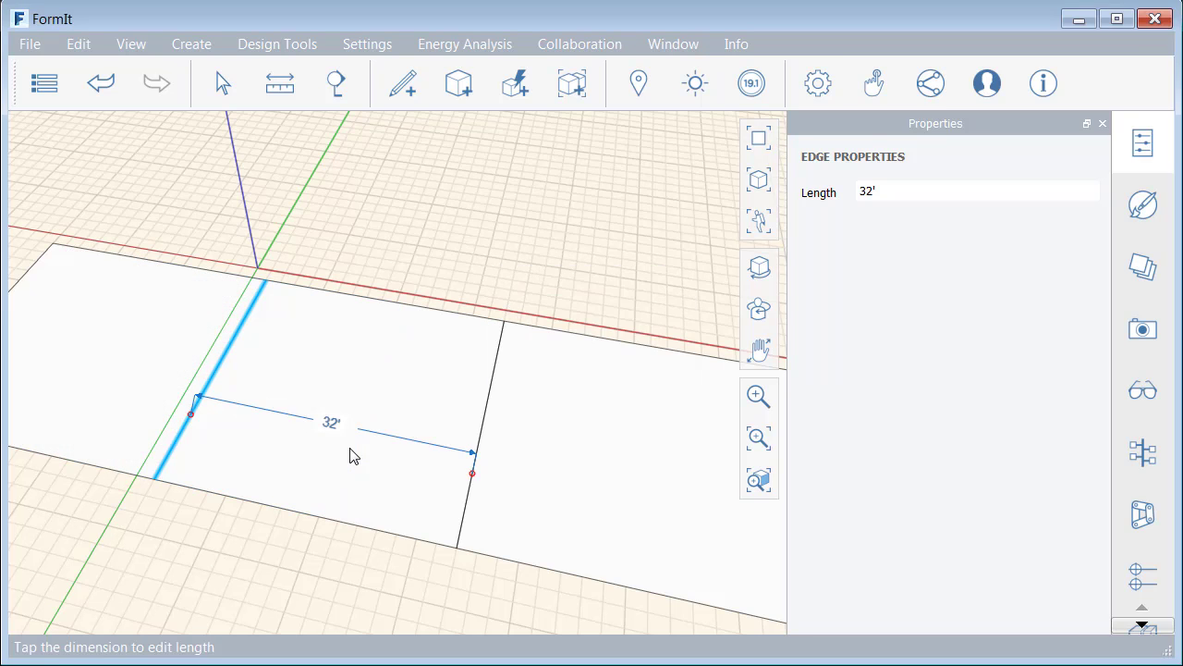
pyautogui.press('Escape')
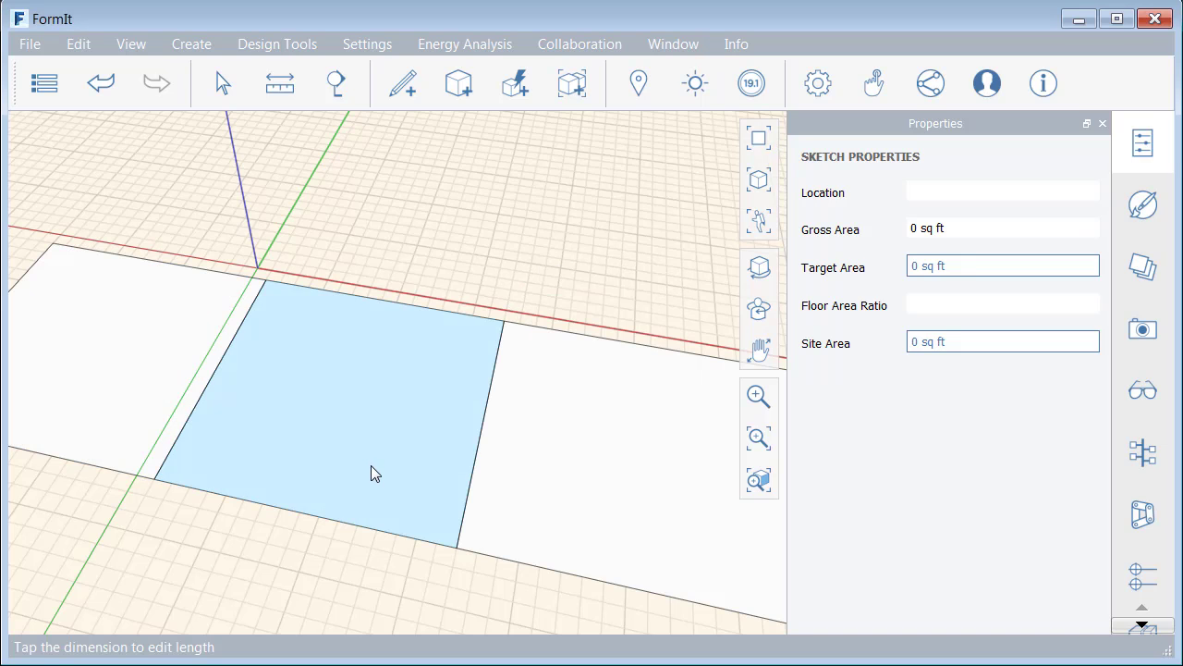
# Step: Delete the surplus offset edges that extend outside the footprint beyond its short side near the origin
pyautogui.scroll(-2, 371, 471)
pyautogui.scroll(-1, 371, 473)
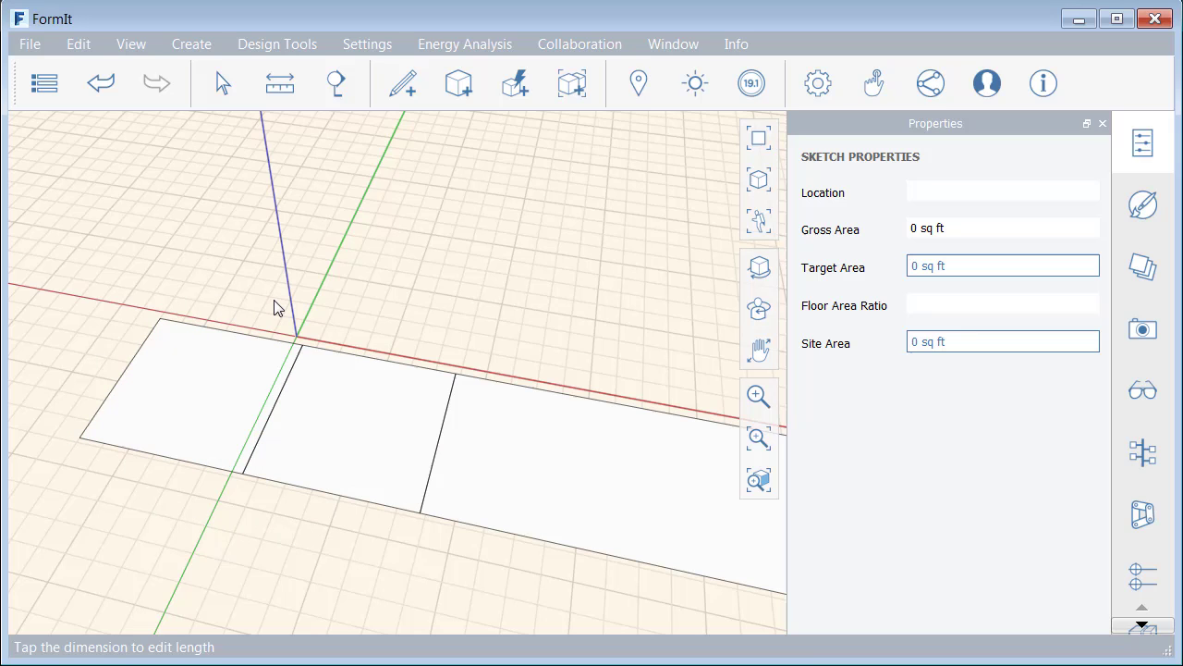
pyautogui.moveTo(274, 296); pyautogui.dragTo(119, 382)
pyautogui.click(143, 488)
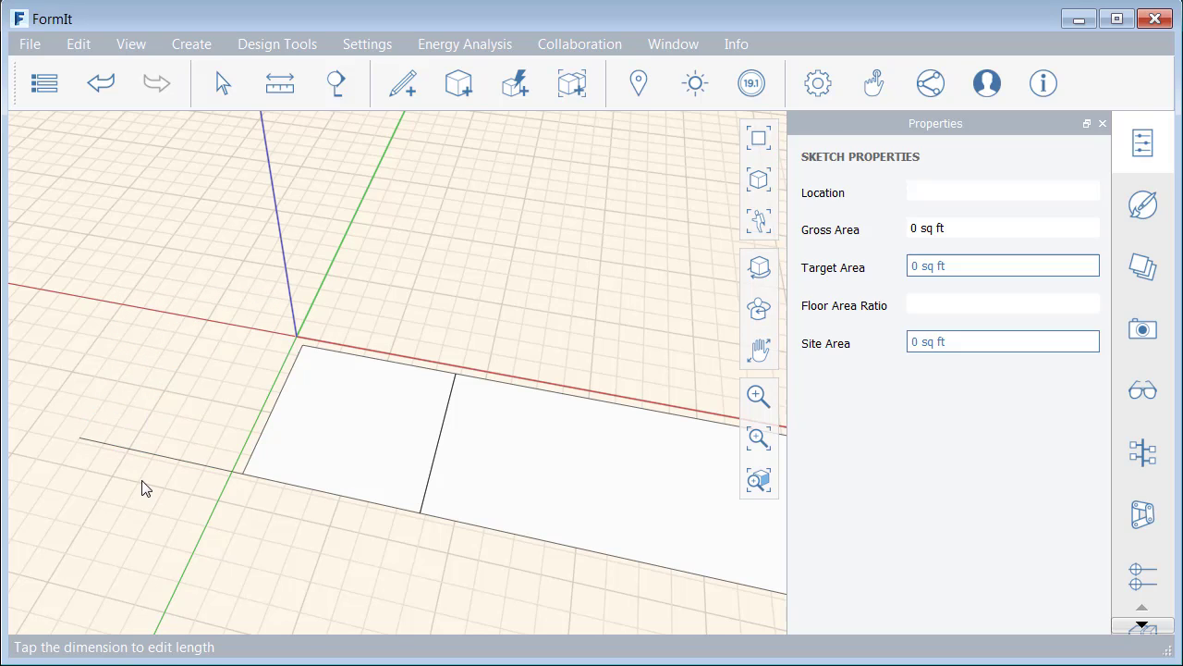
pyautogui.click(152, 459)
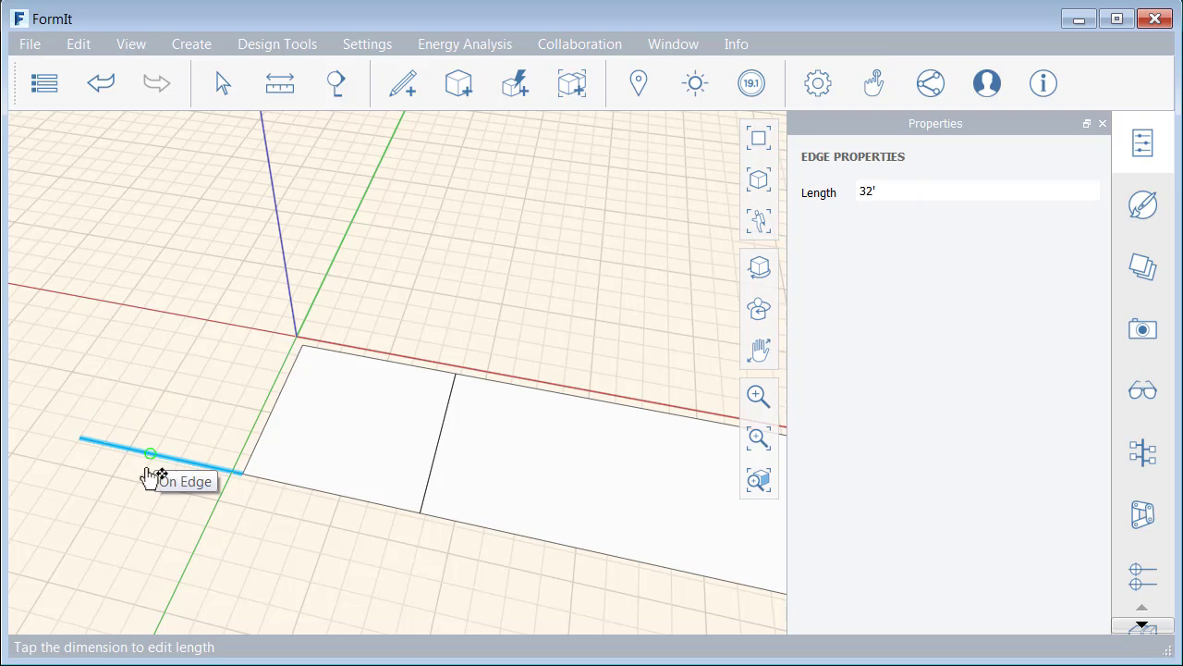
pyautogui.click(150, 494)
# Step: Extrude the square face at the end of the footprint upward to a height of 21'
pyautogui.moveTo(286, 525); pyautogui.dragTo(177, 404, button='middle')
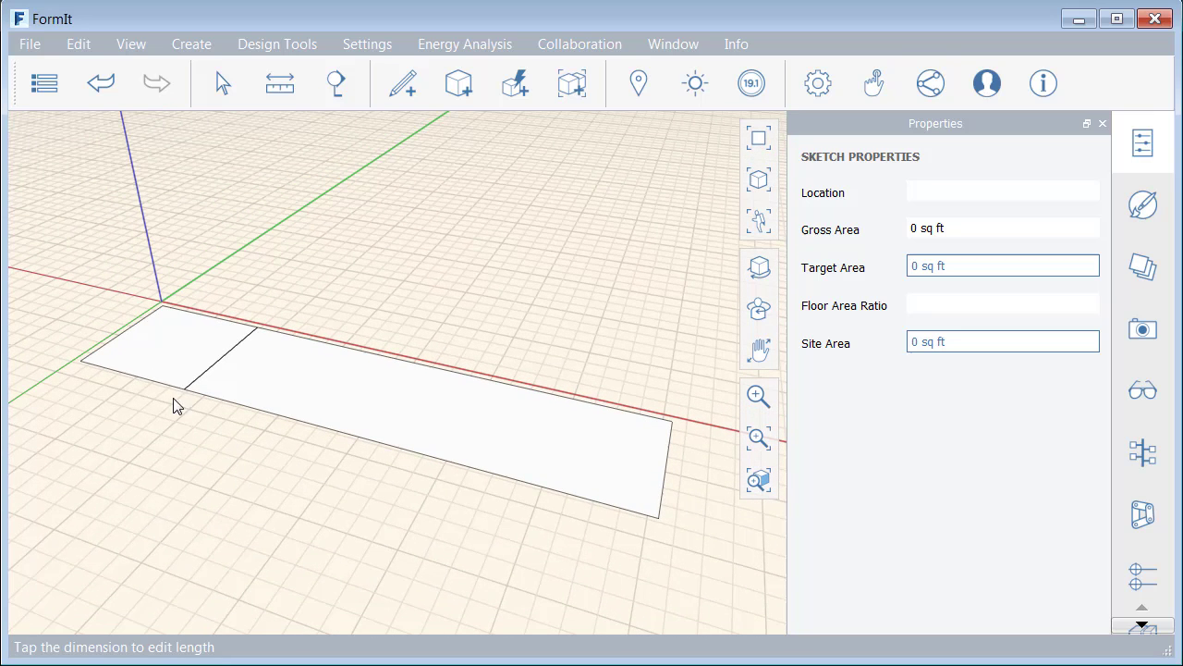
pyautogui.click(169, 343)
pyautogui.moveTo(172, 348); pyautogui.dragTo(182, 257)
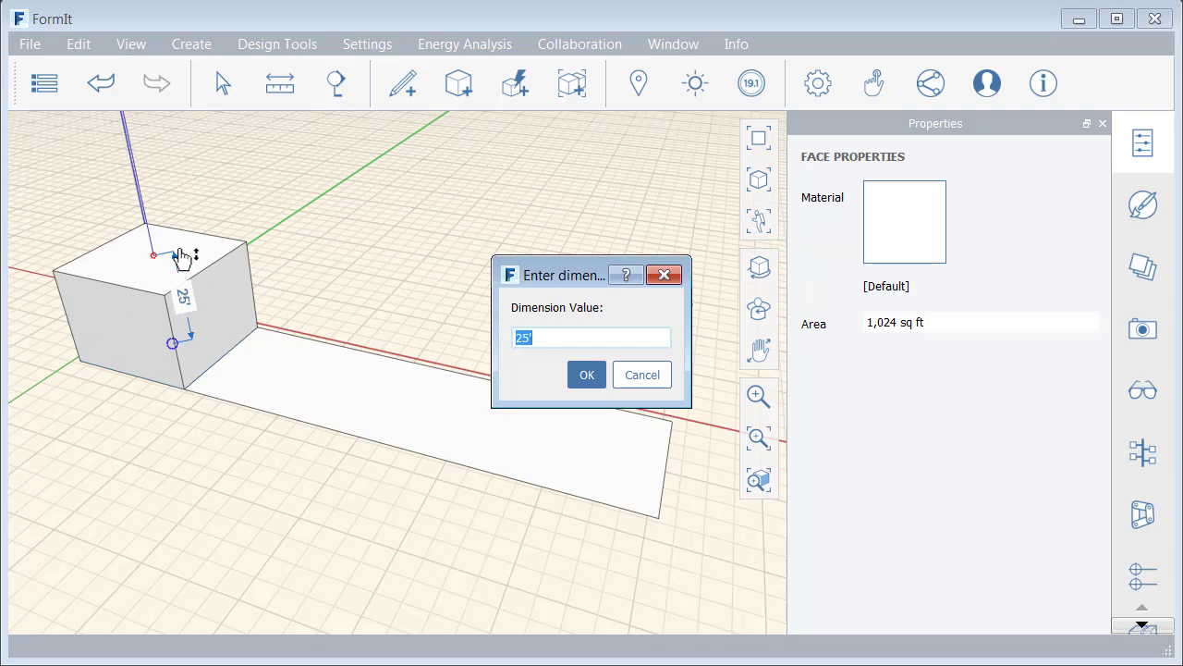
pyautogui.write('21')
pyautogui.press('Return')
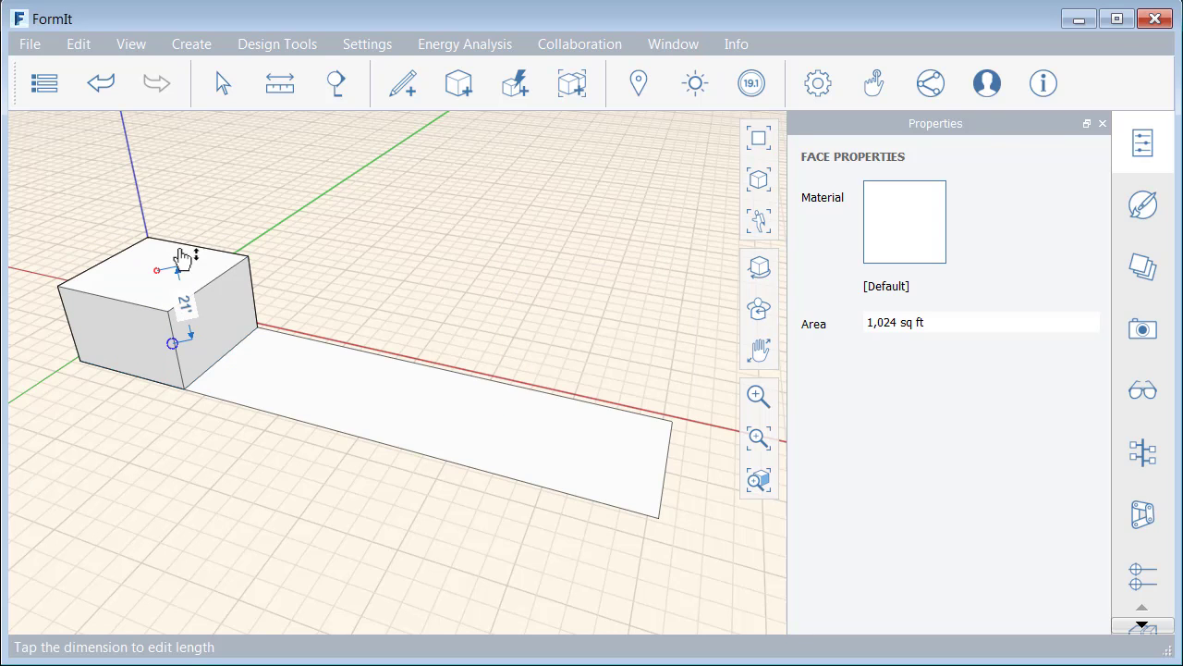
# Step: Extrude the long rectangular face upward, keeping it lower than the adjoining square block
pyautogui.click(333, 393)
pyautogui.moveTo(335, 385); pyautogui.dragTo(328, 361)
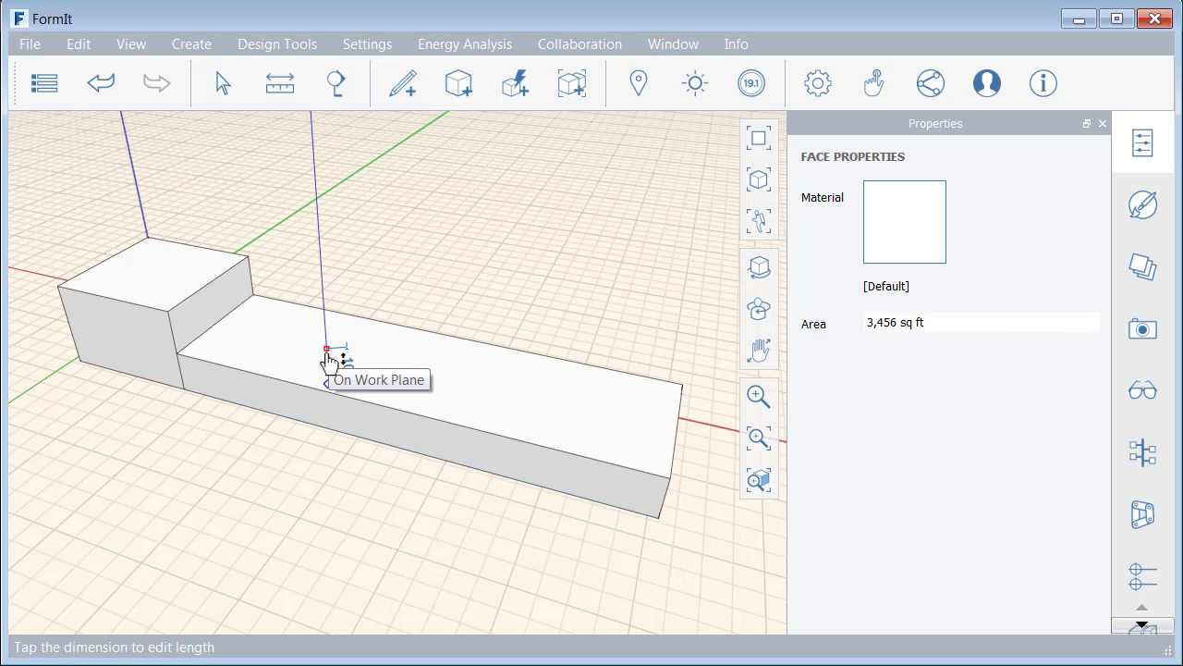
pyautogui.click(329, 361)
pyautogui.press('Return')
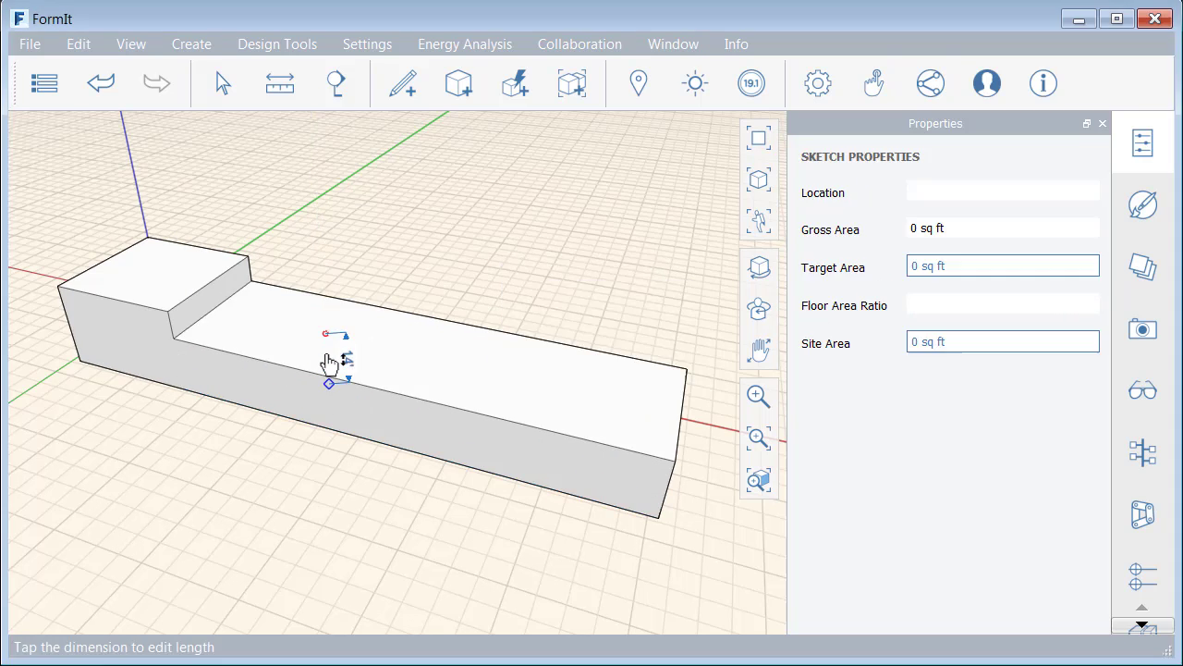
# Step: Offset the edges of the square block's top face outward by 1' to create a roof overhang
pyautogui.moveTo(220, 460); pyautogui.dragTo(354, 454, button='middle')
pyautogui.scroll(2, 296, 506)
pyautogui.moveTo(295, 499); pyautogui.dragTo(684, 352, button='middle')
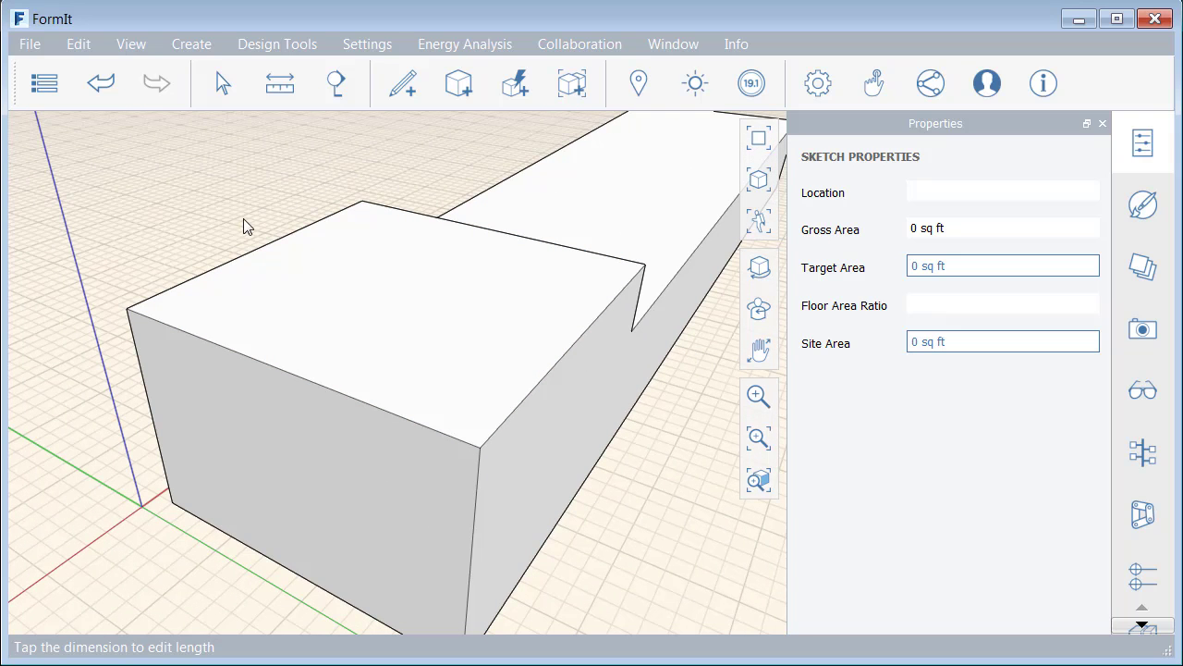
pyautogui.click(321, 301)
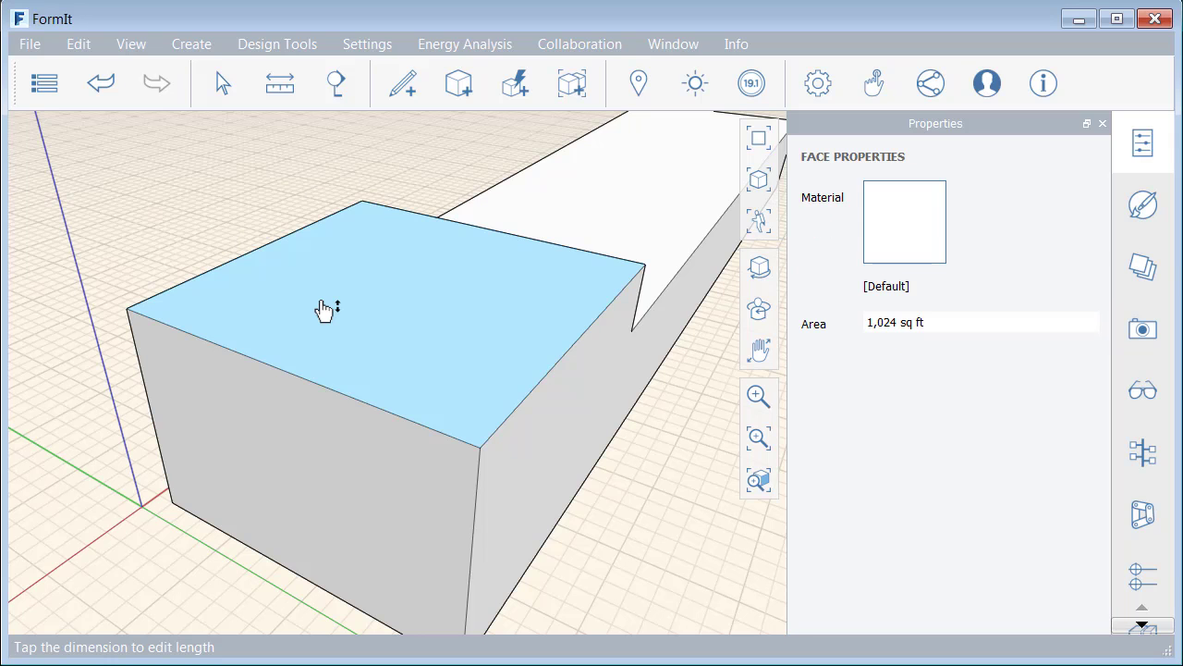
pyautogui.rightClick(321, 301)
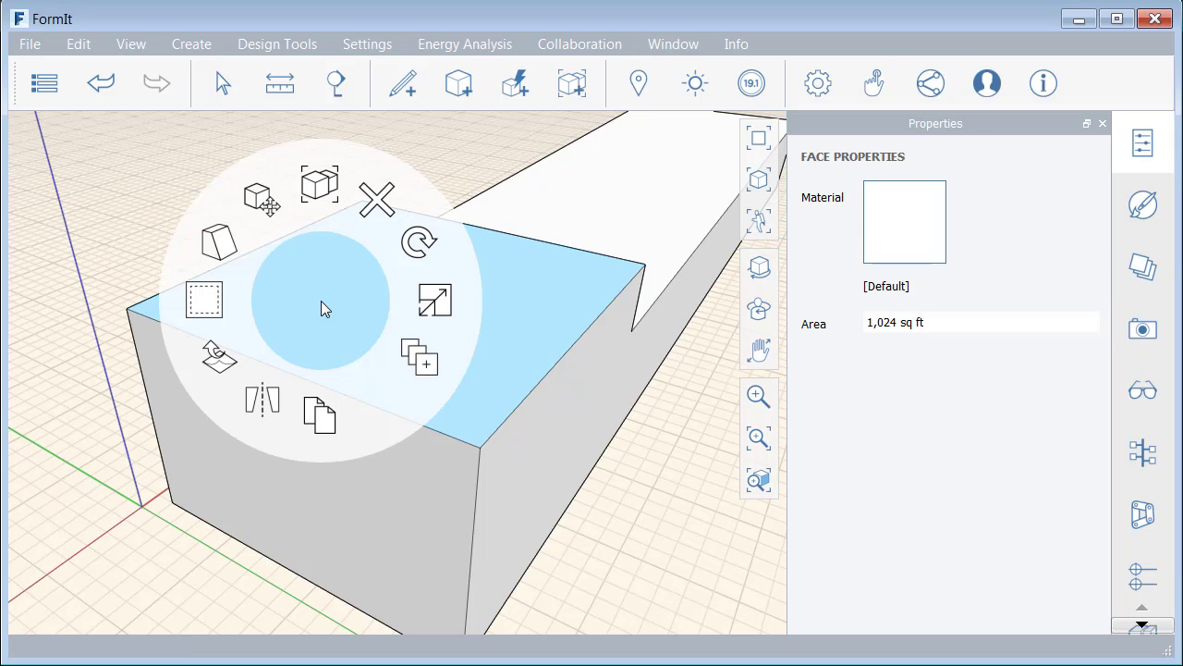
pyautogui.click(210, 303)
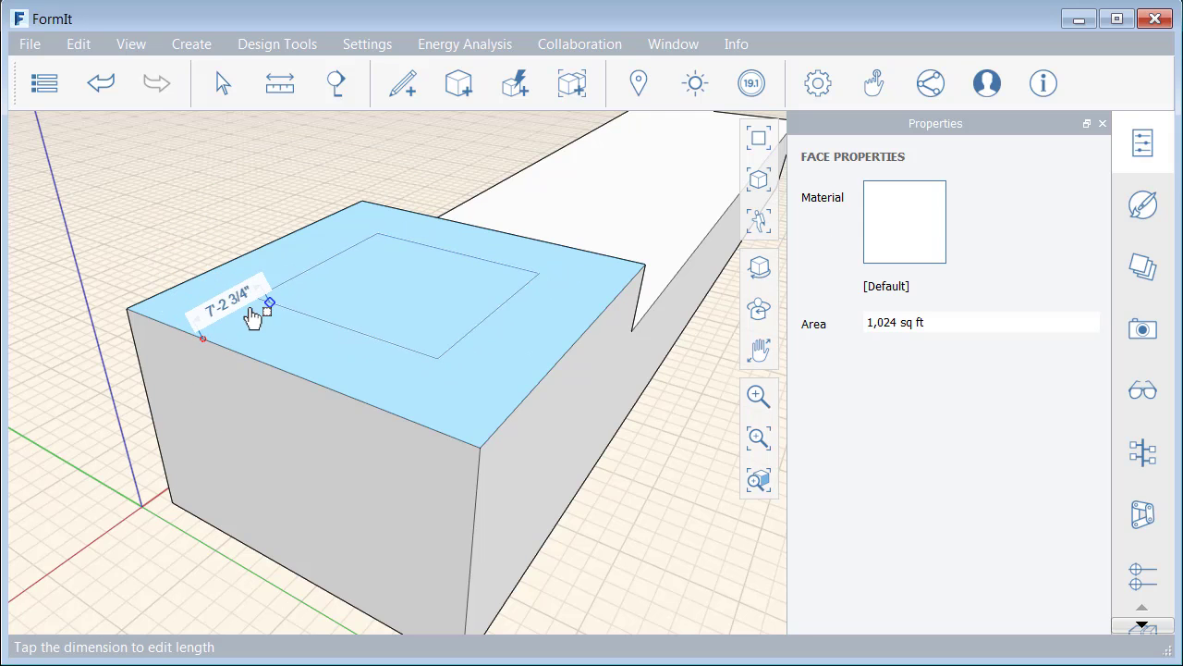
pyautogui.click(170, 363)
pyautogui.press('BackSpace')
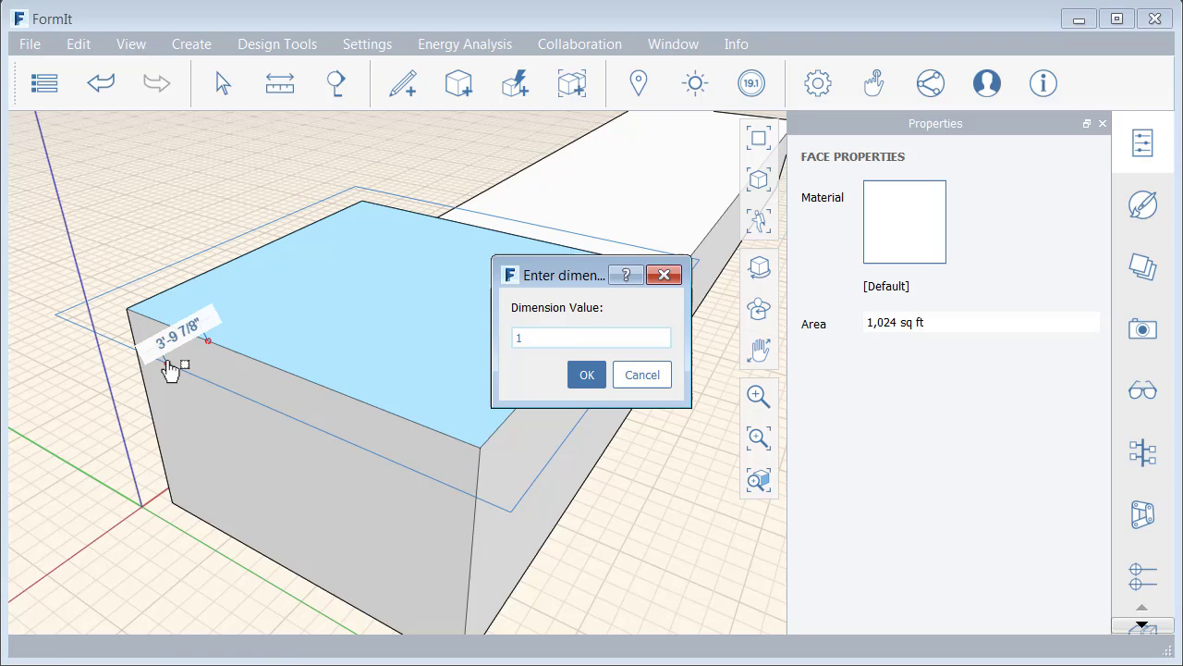
pyautogui.write("1'")
pyautogui.press('Return')
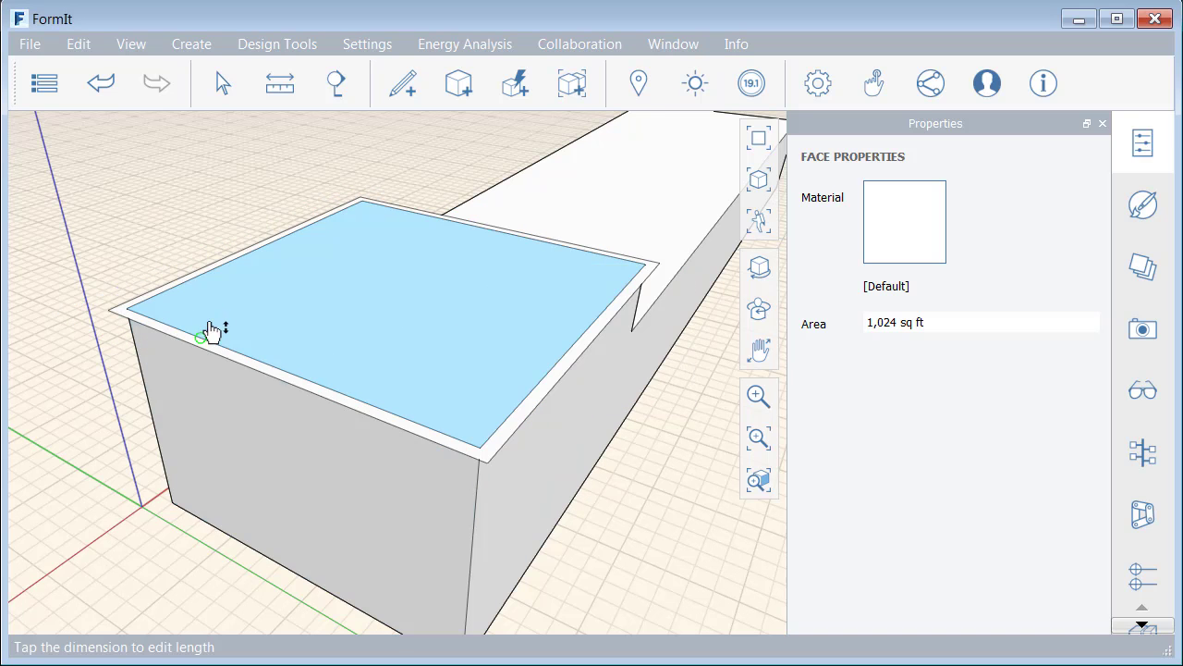
# Step: Extrude the square block's top face together with its overhang border upward by 1'
pyautogui.scroll(4, 212, 330)
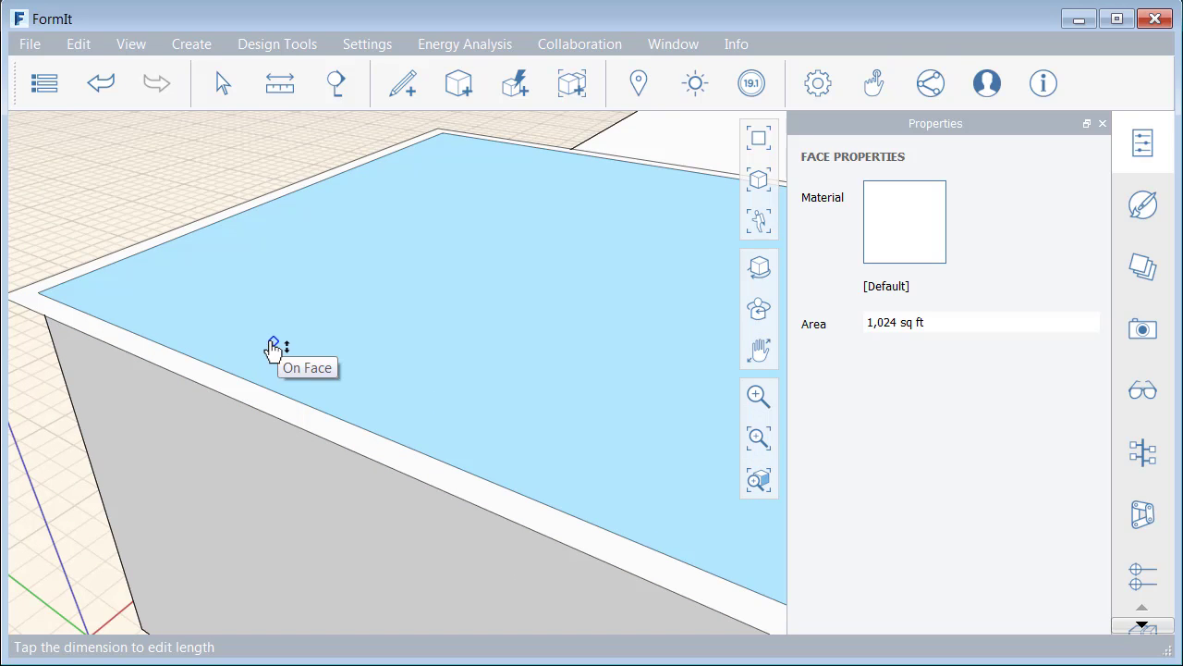
pyautogui.moveTo(240, 389); pyautogui.dragTo(343, 284)
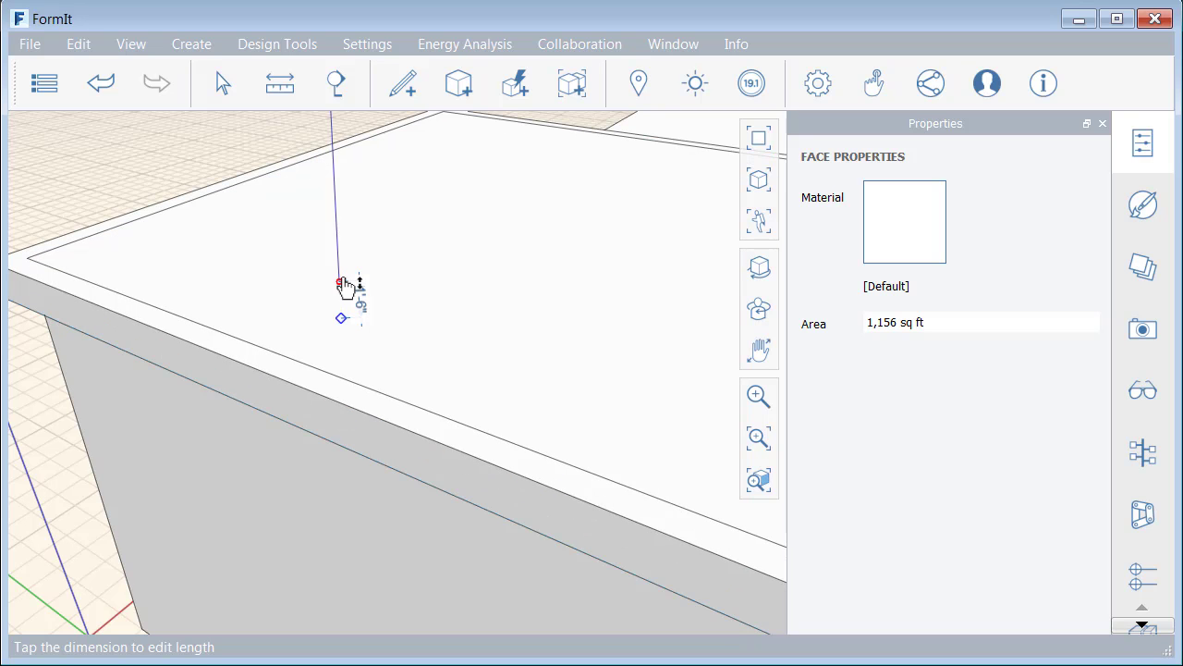
pyautogui.write('1')
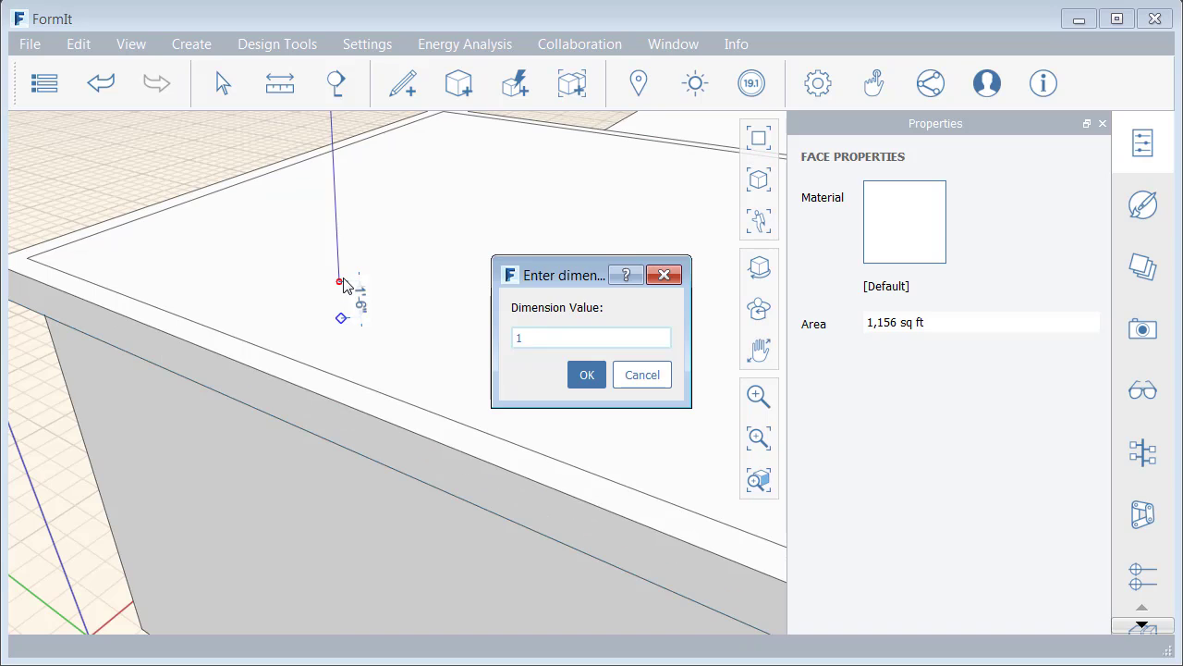
pyautogui.press('Return')
pyautogui.scroll(-3, 346, 296)
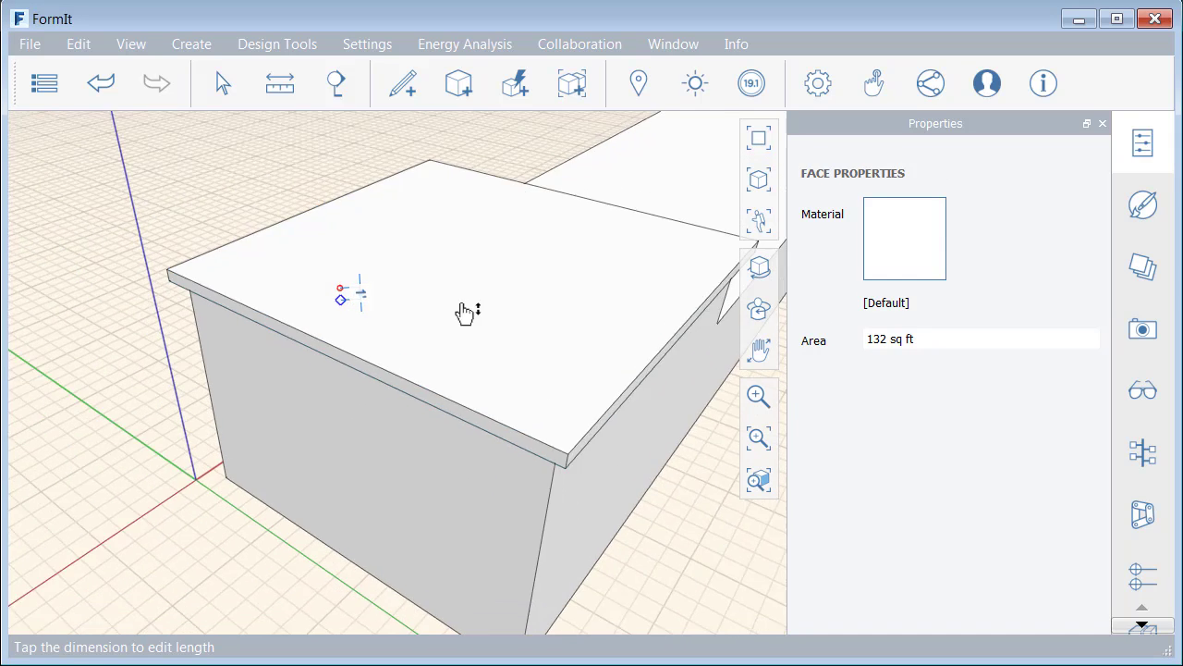
pyautogui.keyDown('shift'); pyautogui.moveTo(464, 312); pyautogui.dragTo(370, 311, button='middle'); pyautogui.keyUp('shift')
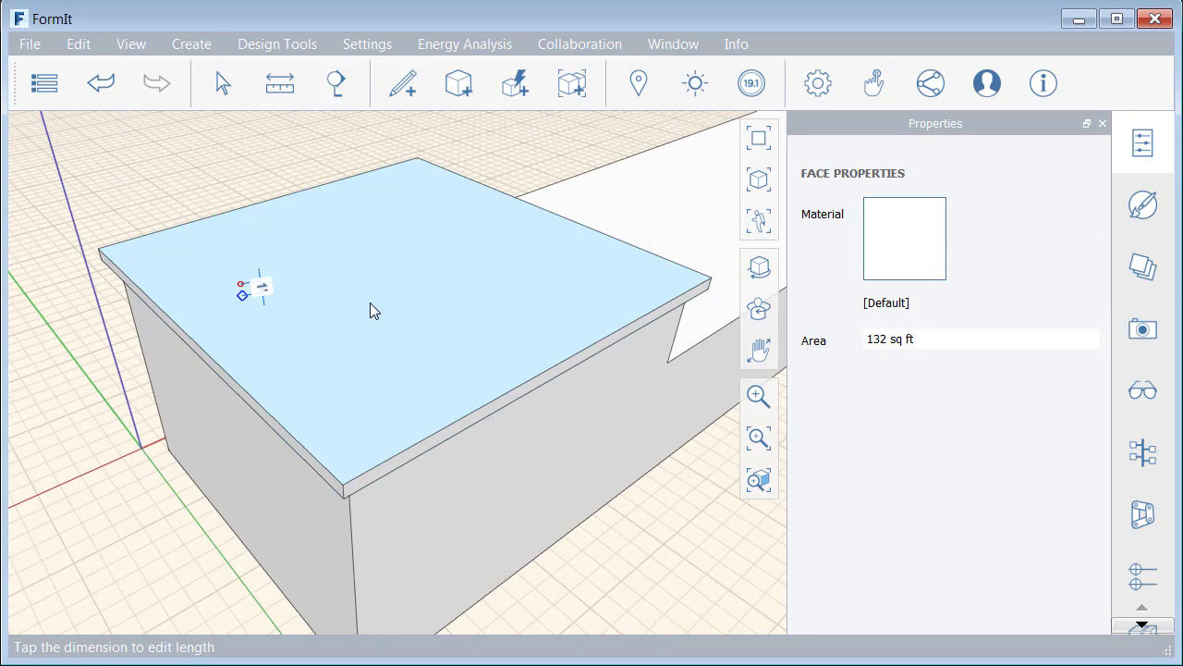
pyautogui.press('Escape')
# Step: Draw a diagonal line across the top of the roof slab from the corner nearest the origin to the opposite corner
pyautogui.click(402, 83)
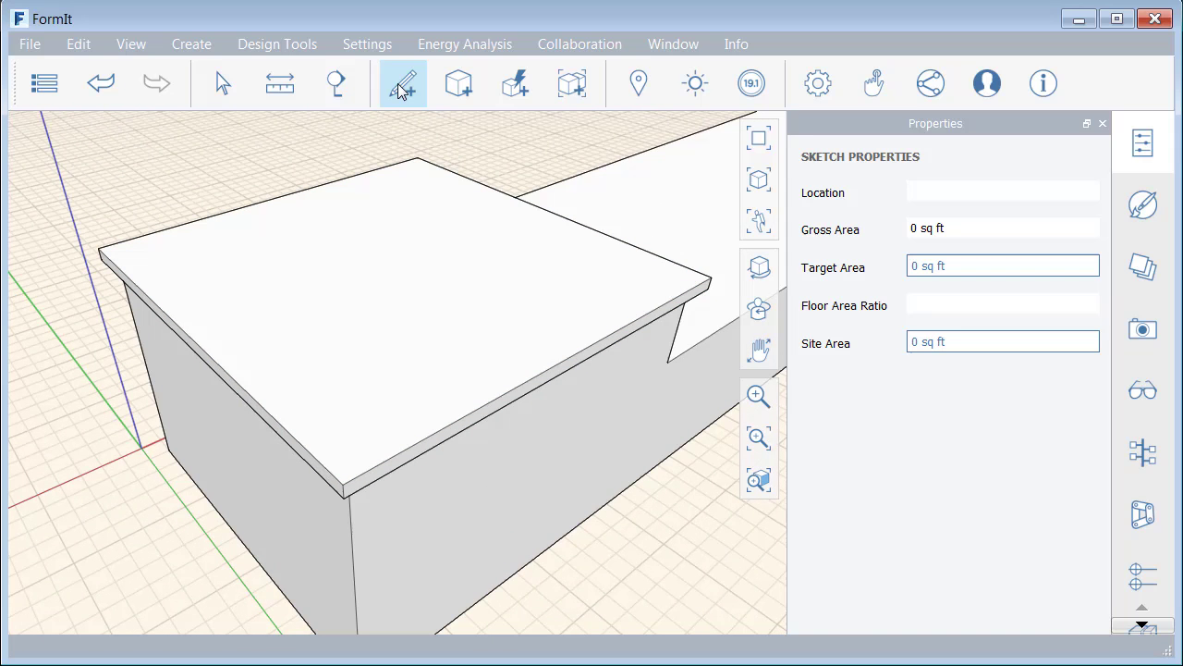
pyautogui.click(403, 130)
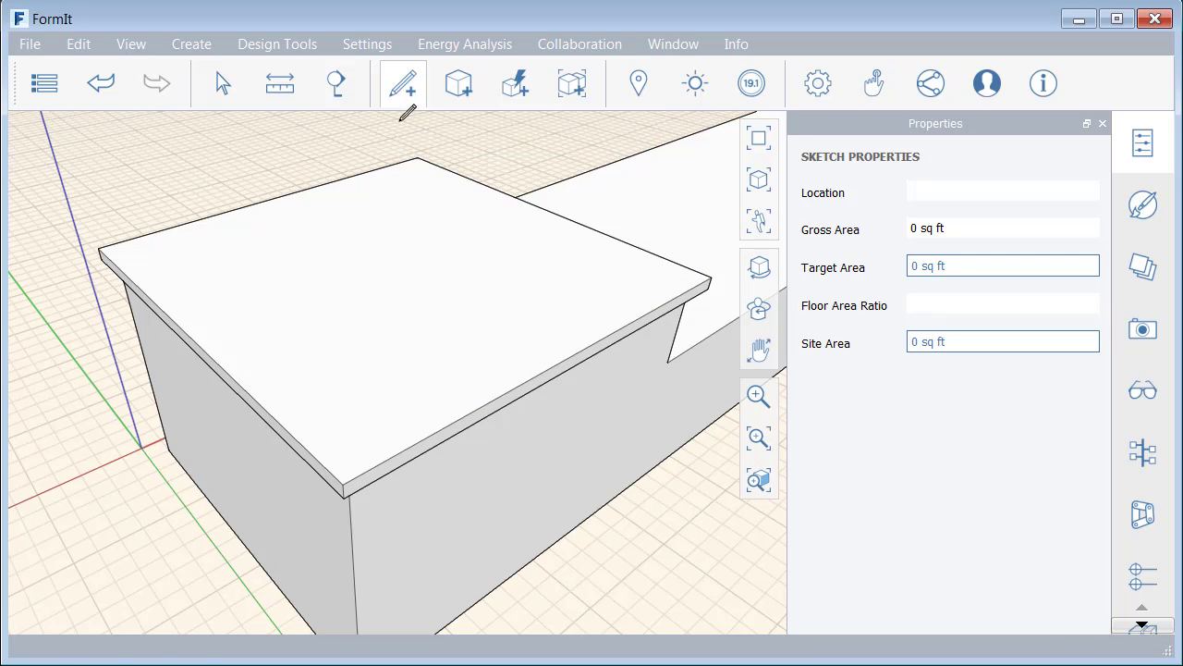
pyautogui.click(99, 247)
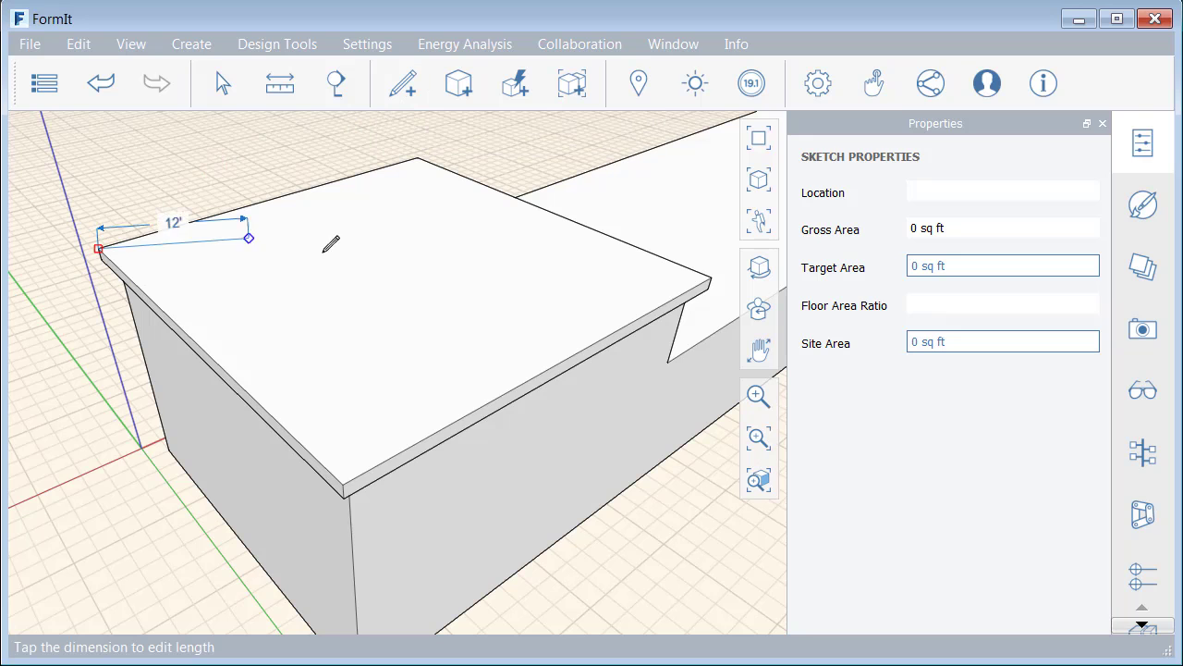
pyautogui.click(711, 278)
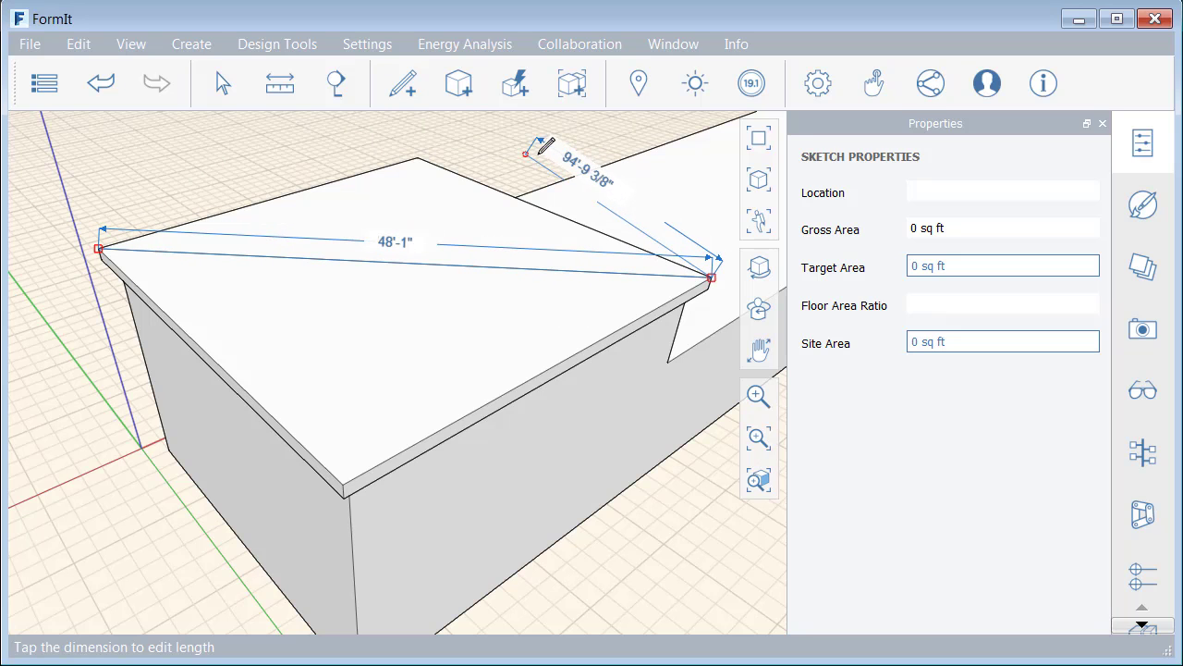
pyautogui.press('Escape')
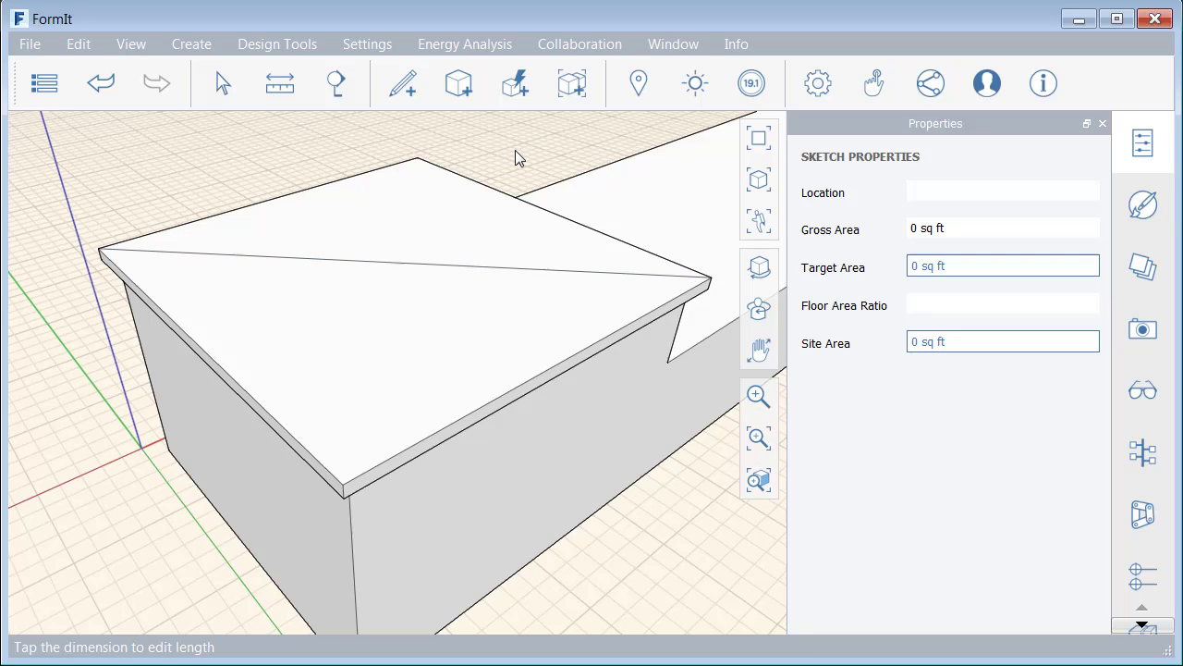
# Step: Draw a second diagonal line between the roof slab's two remaining corners, crossing the first at the centre
pyautogui.moveTo(411, 93)
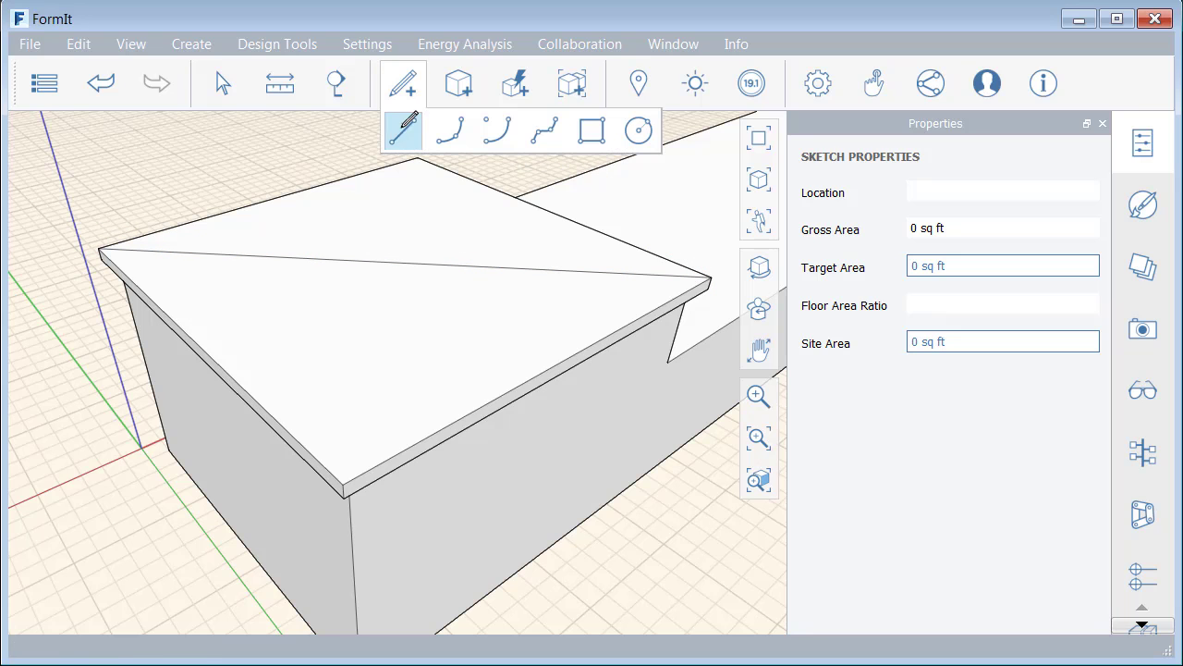
pyautogui.click(407, 127)
pyautogui.click(417, 158)
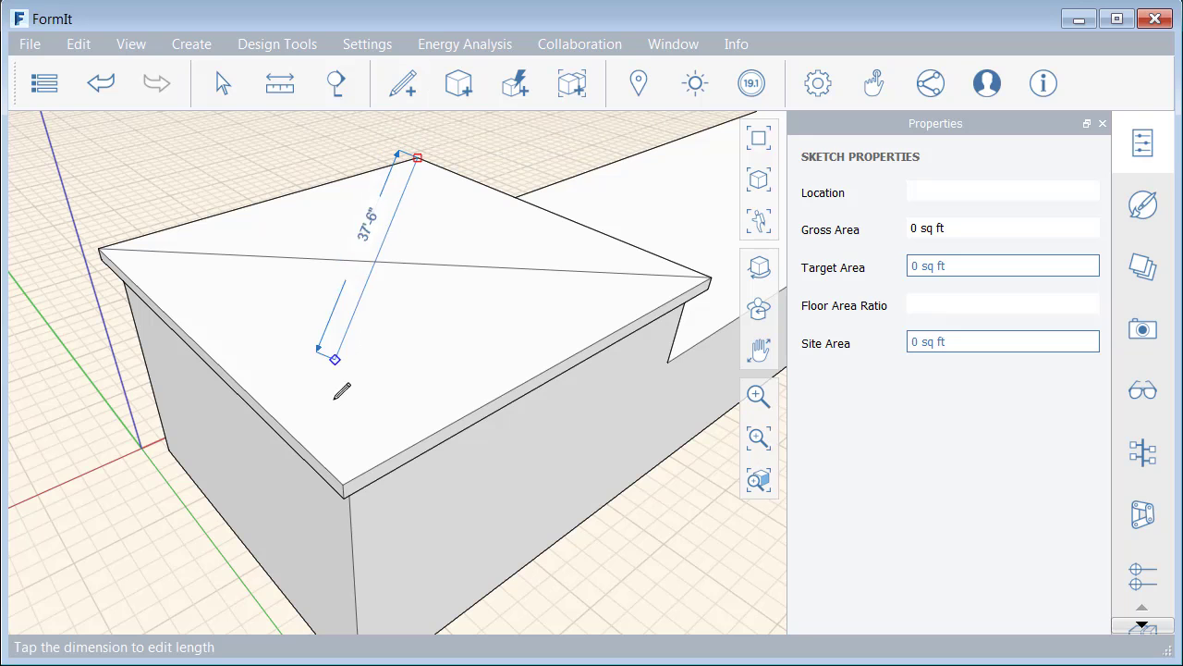
pyautogui.click(342, 479)
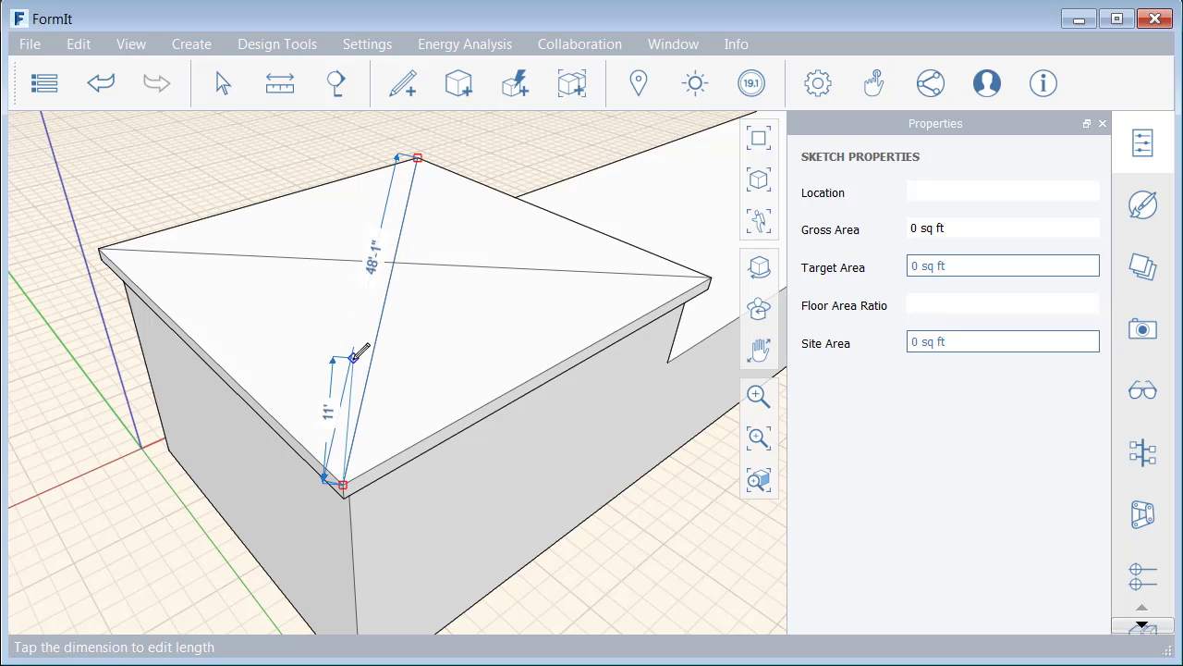
pyautogui.press('Escape')
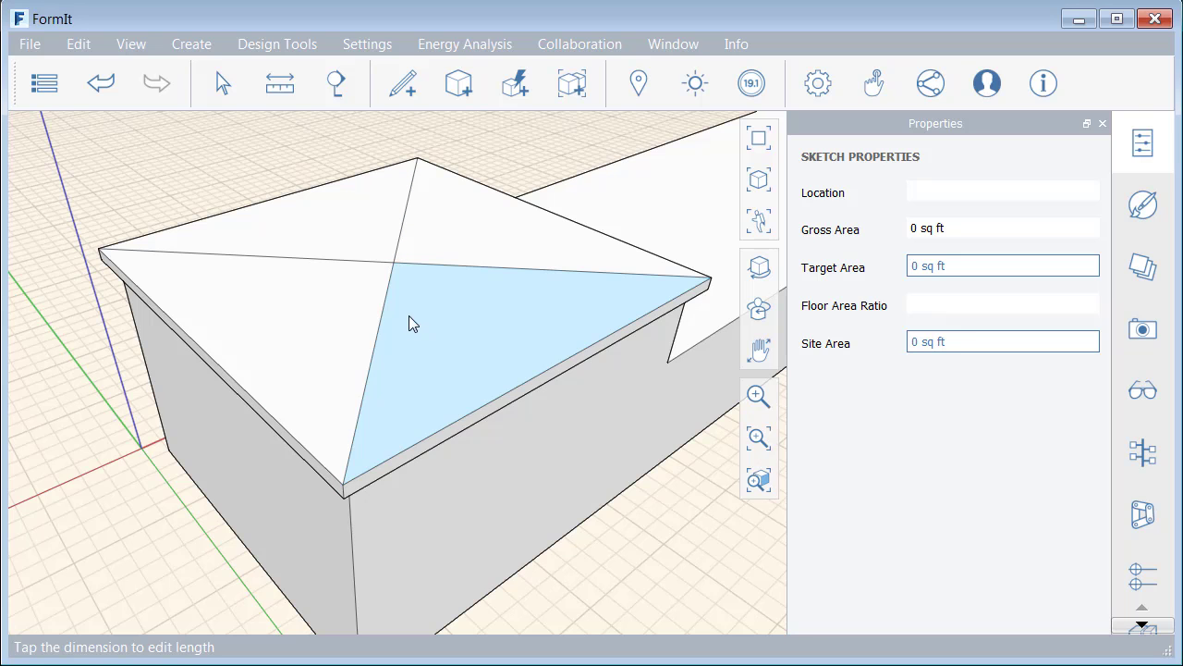
# Step: Raise the crossing point of the two diagonals vertically by 8' to form a pyramidal roof
pyautogui.click(394, 265)
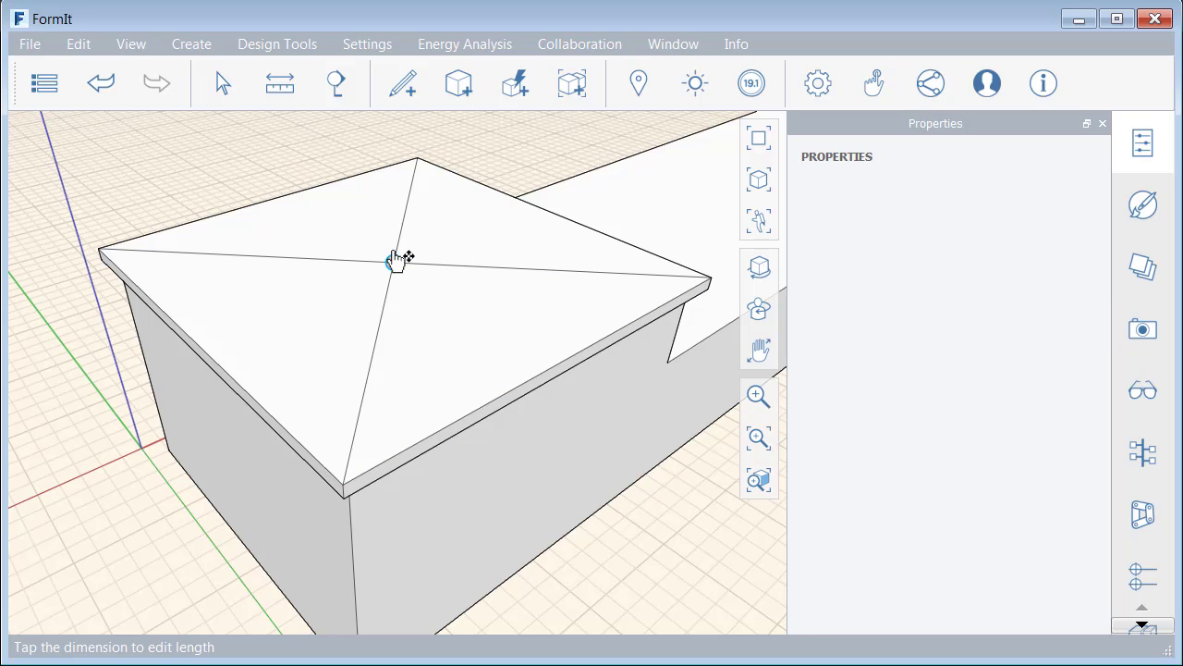
pyautogui.moveTo(395, 262); pyautogui.dragTo(398, 216)
pyautogui.moveTo(398, 216); pyautogui.dragTo(404, 172, button='middle')
pyautogui.moveTo(404, 172); pyautogui.dragTo(396, 194)
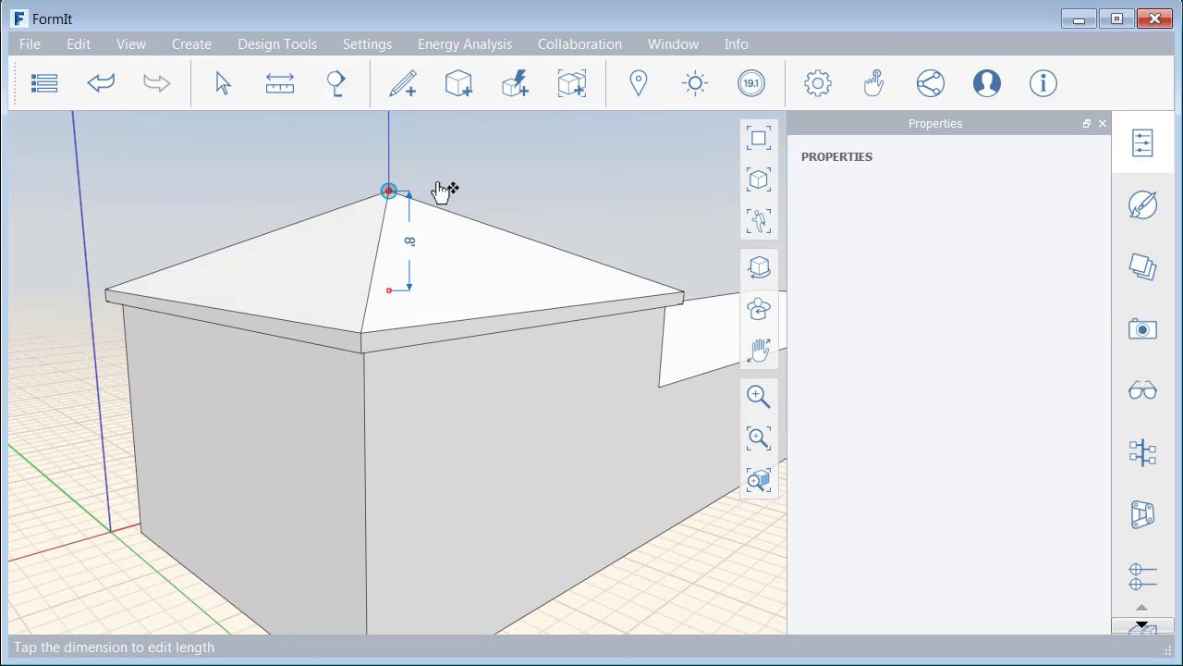
pyautogui.click(499, 182)
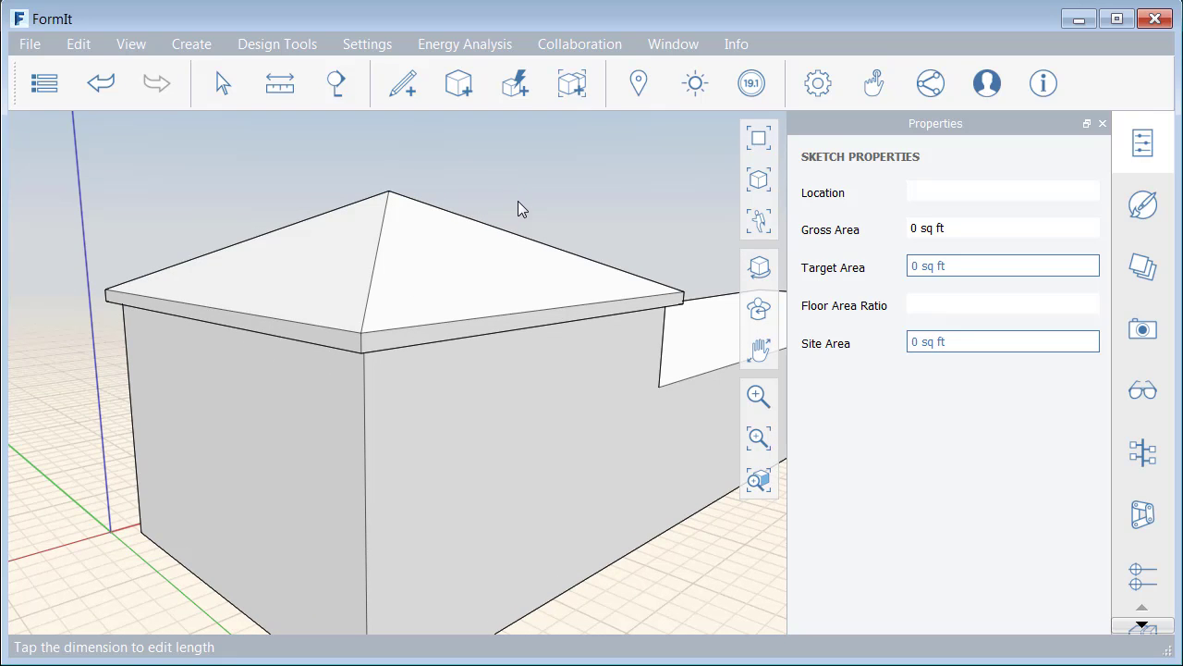
# Step: Offset the edges of the long lower block's top face inward by 1.5'
pyautogui.moveTo(576, 339); pyautogui.dragTo(426, 389, button='middle')
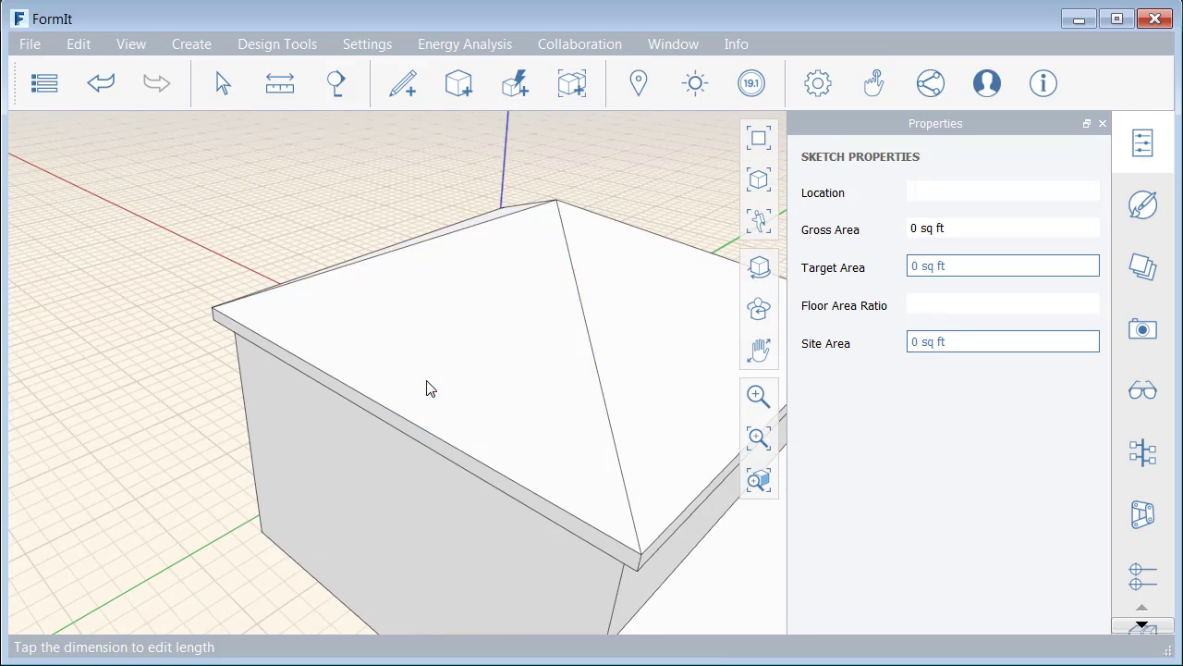
pyautogui.scroll(-5, 431, 389)
pyautogui.scroll(5, 334, 386)
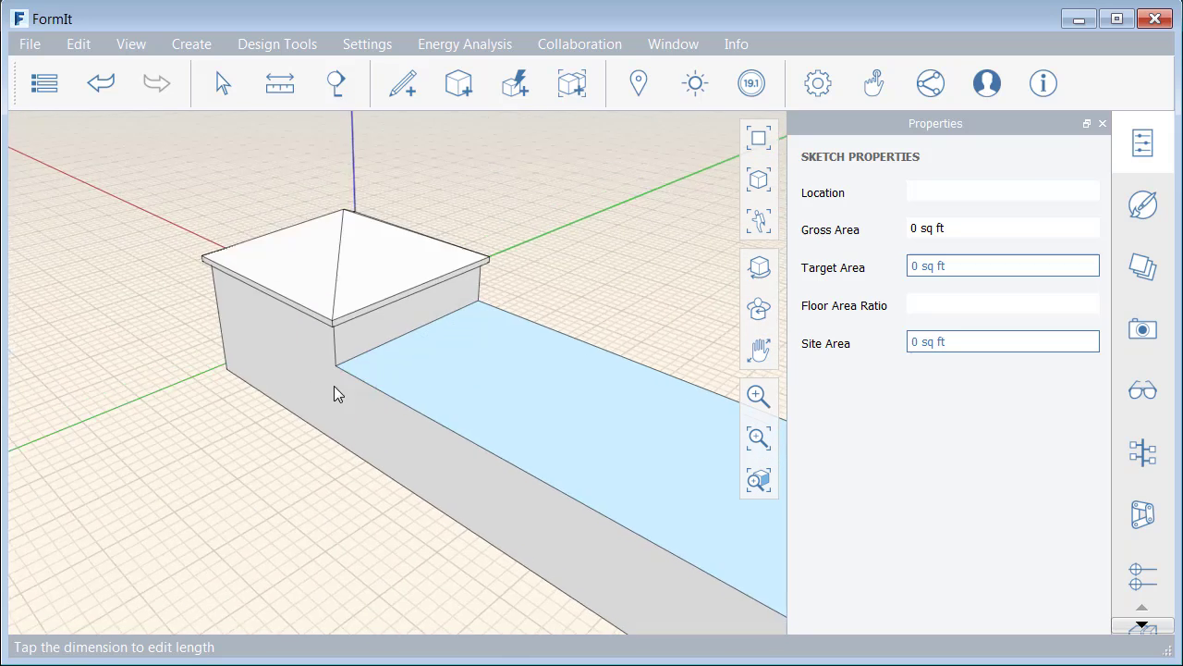
pyautogui.moveTo(333, 385); pyautogui.dragTo(163, 321, button='middle')
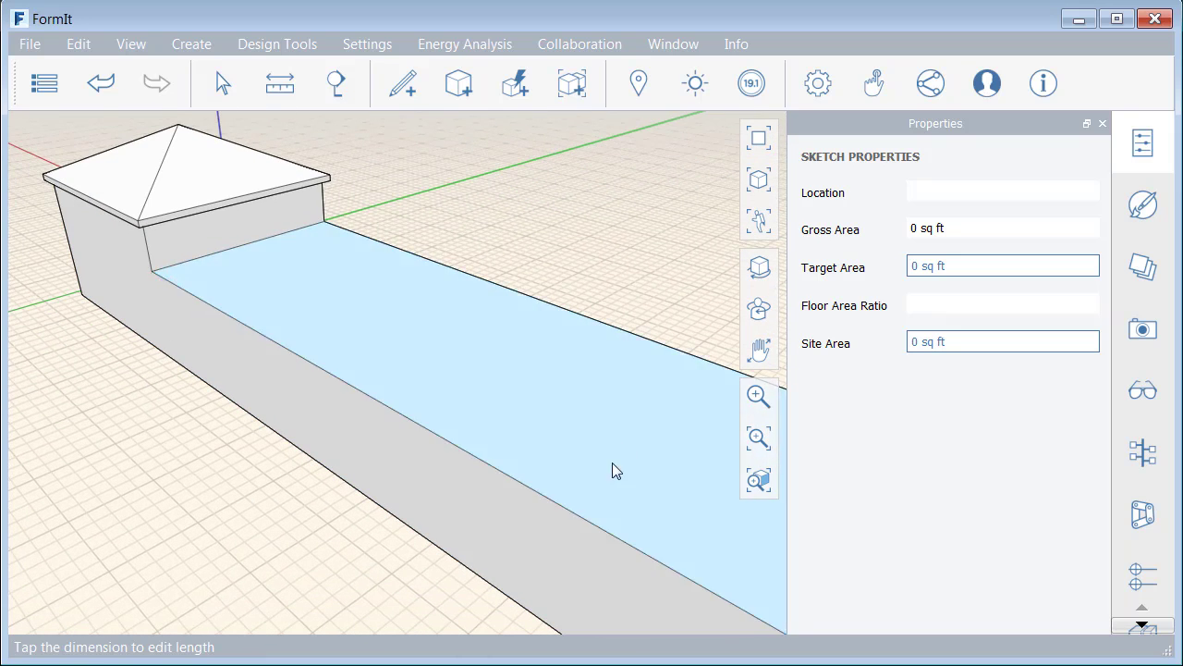
pyautogui.click(338, 322)
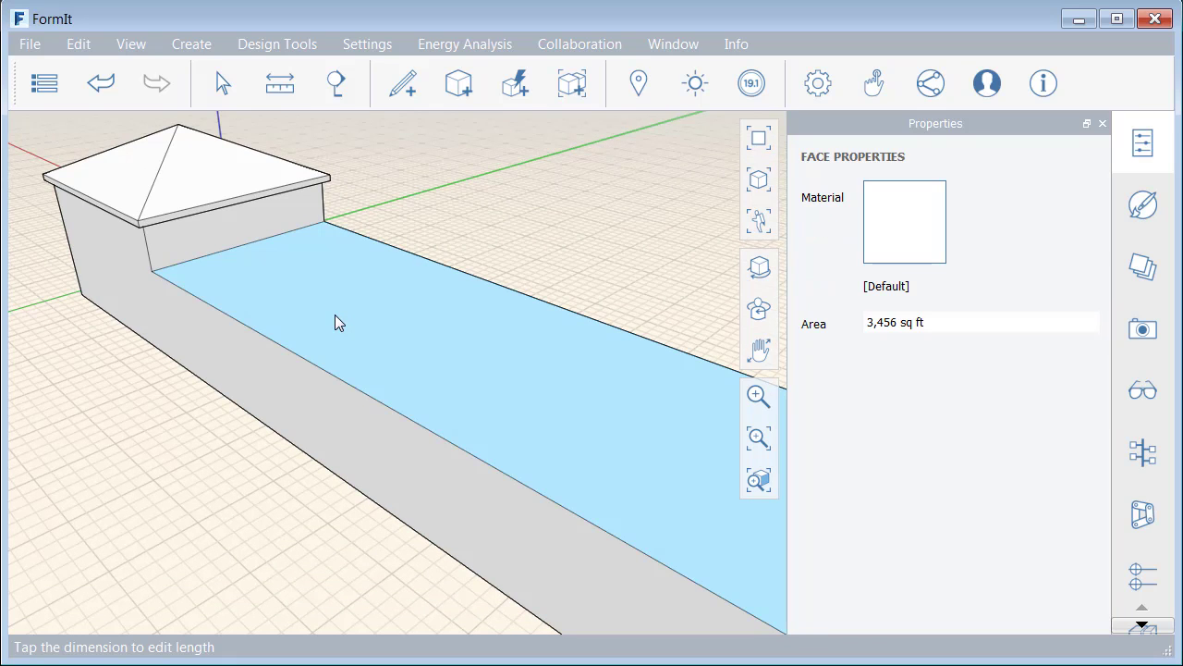
pyautogui.rightClick(336, 322)
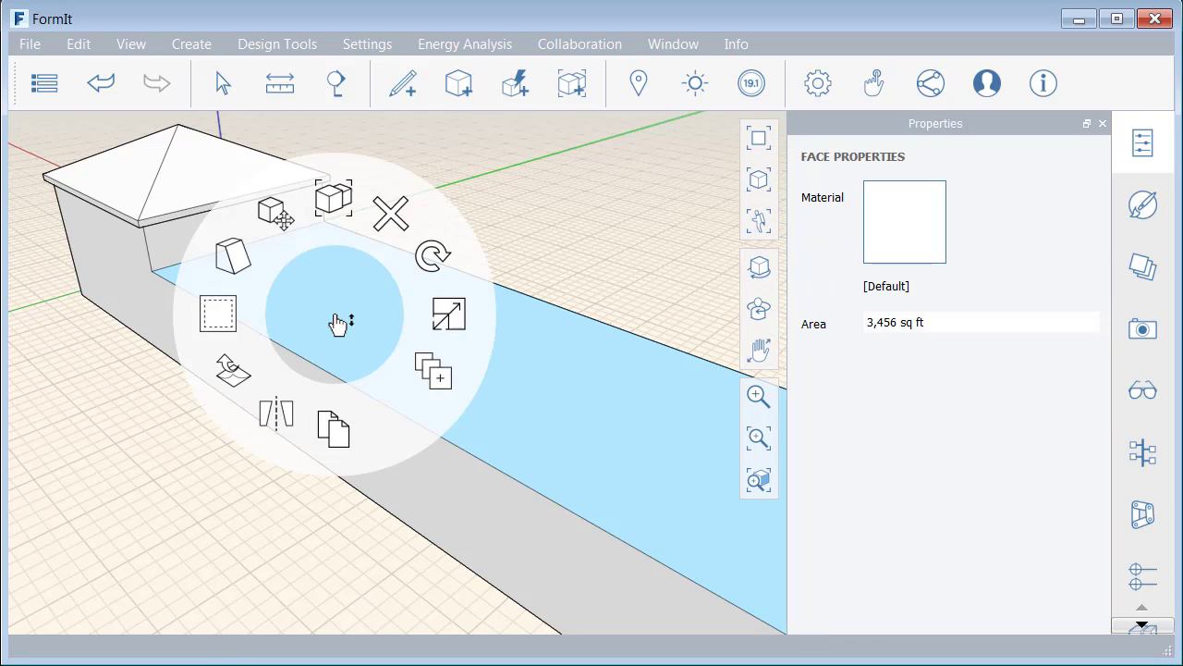
pyautogui.click(222, 319)
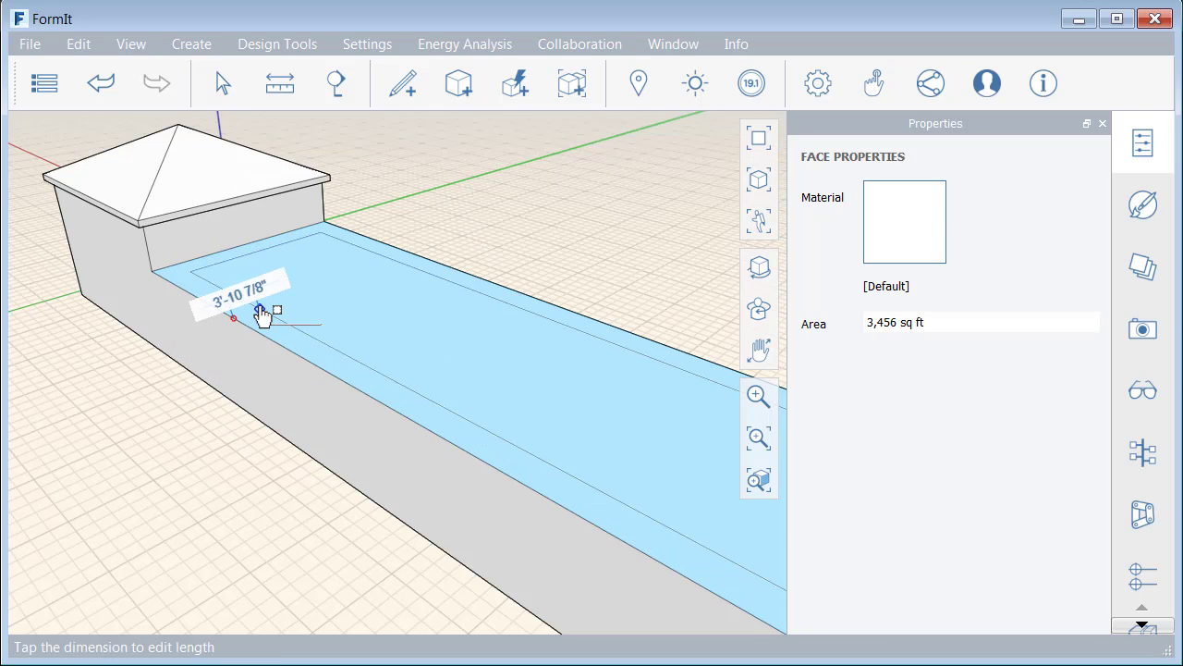
pyautogui.click(260, 311)
pyautogui.write('1.')
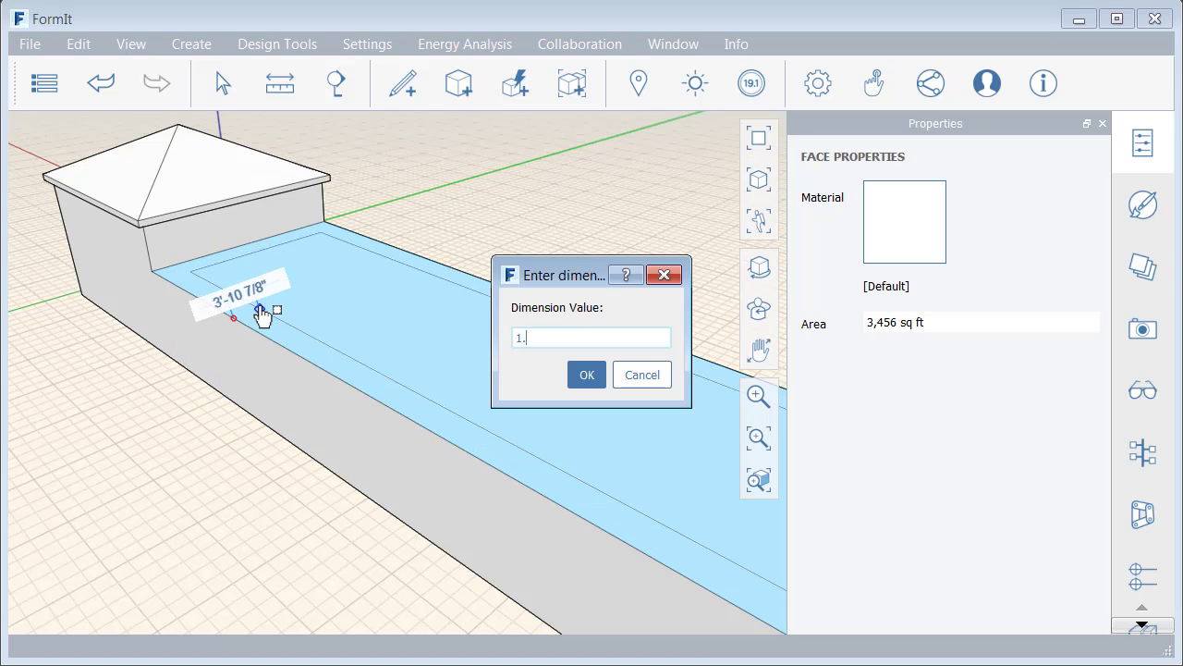
pyautogui.write('5')
pyautogui.press('Return')
pyautogui.press('Escape')
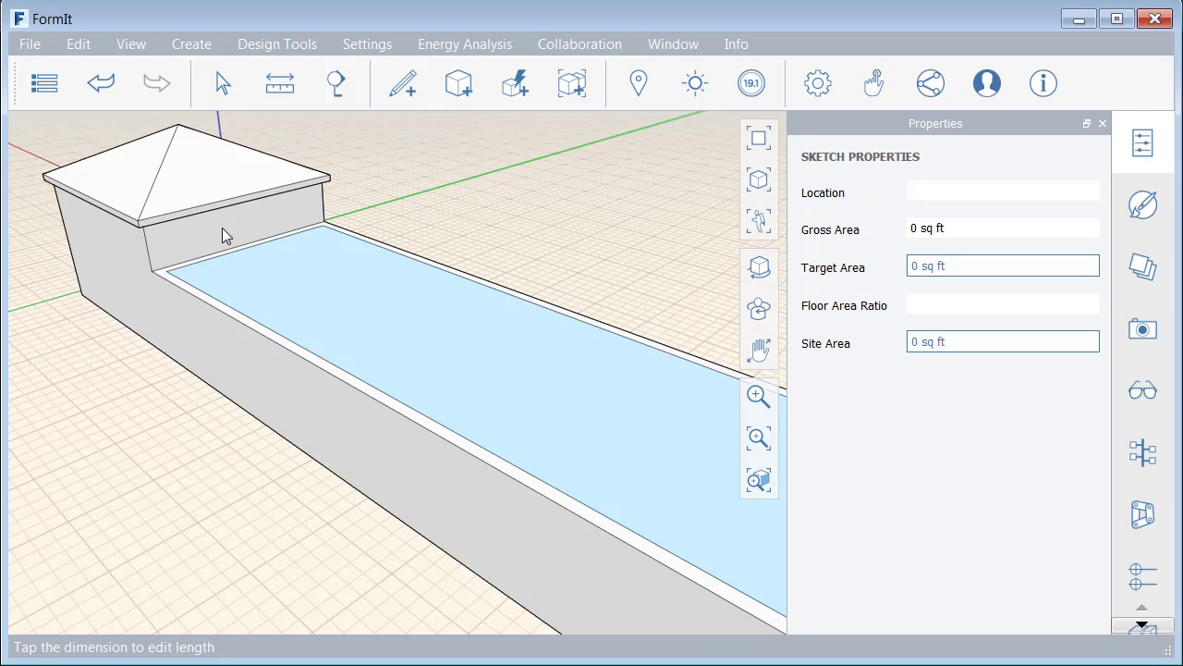
# Step: Delete the short offset edge that runs along the square block's wall on the long block's top face
pyautogui.scroll(2, 222, 224)
pyautogui.scroll(3, 221, 224)
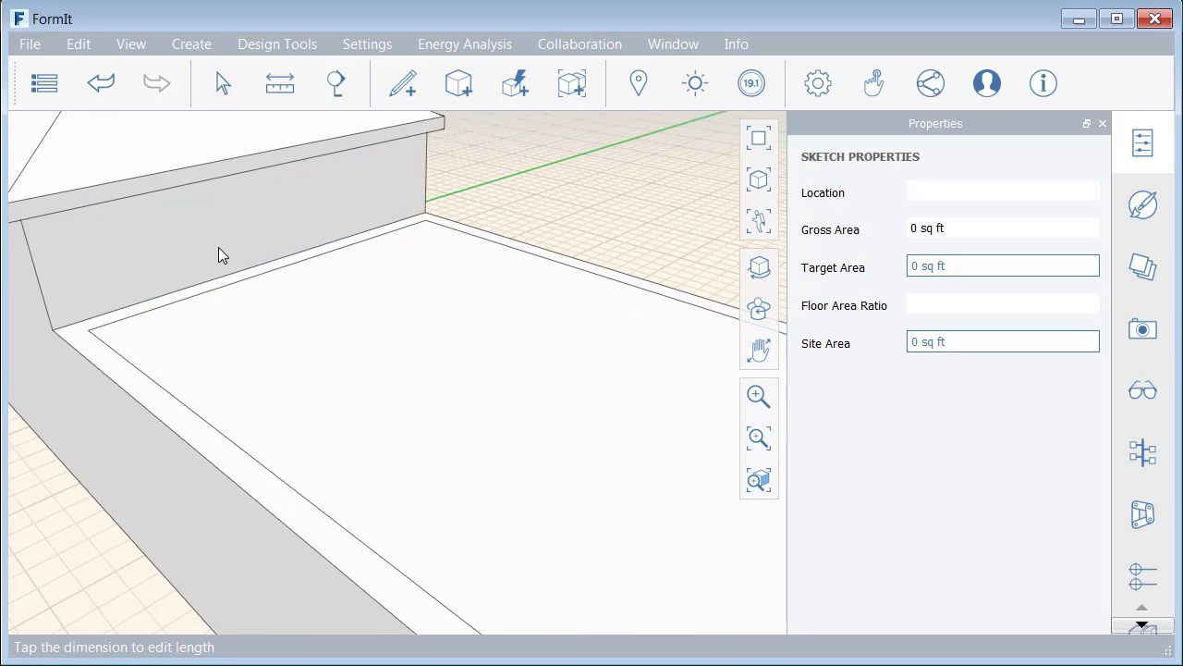
pyautogui.click(211, 301)
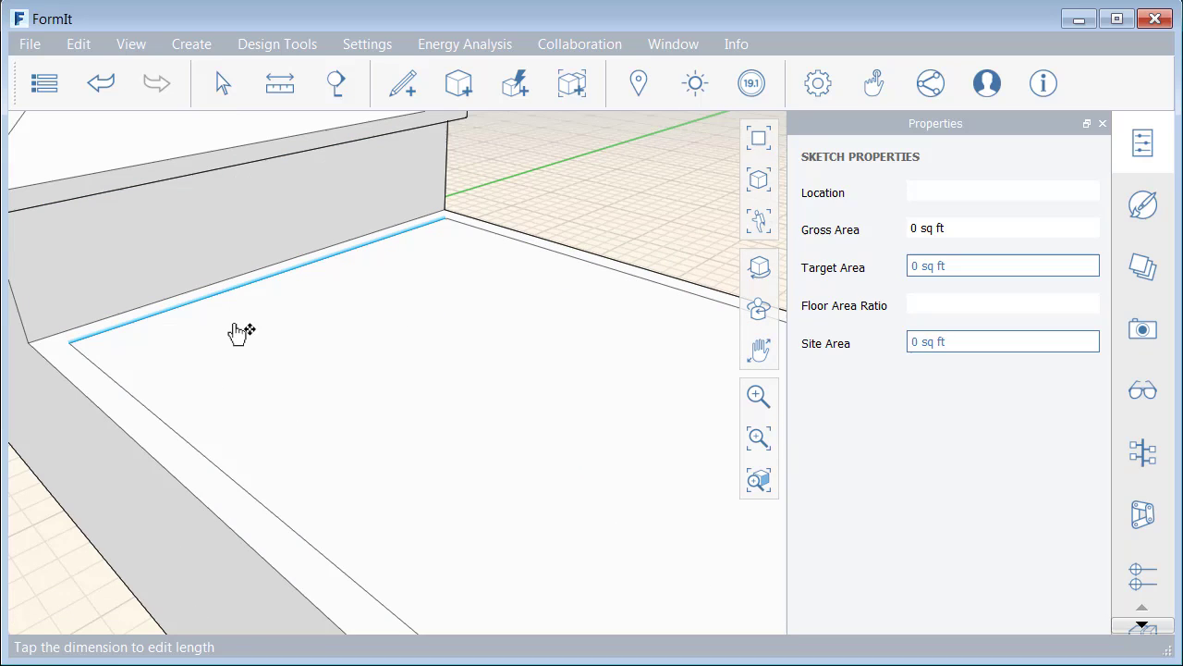
pyautogui.press('Escape')
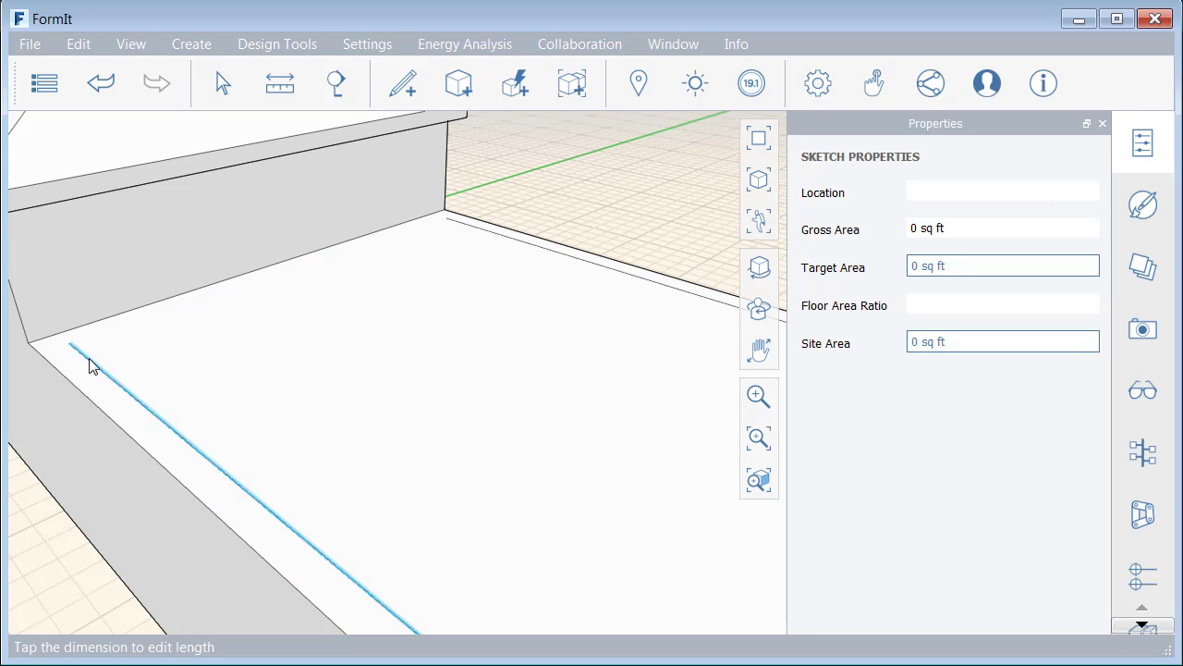
pyautogui.scroll(3, 72, 352)
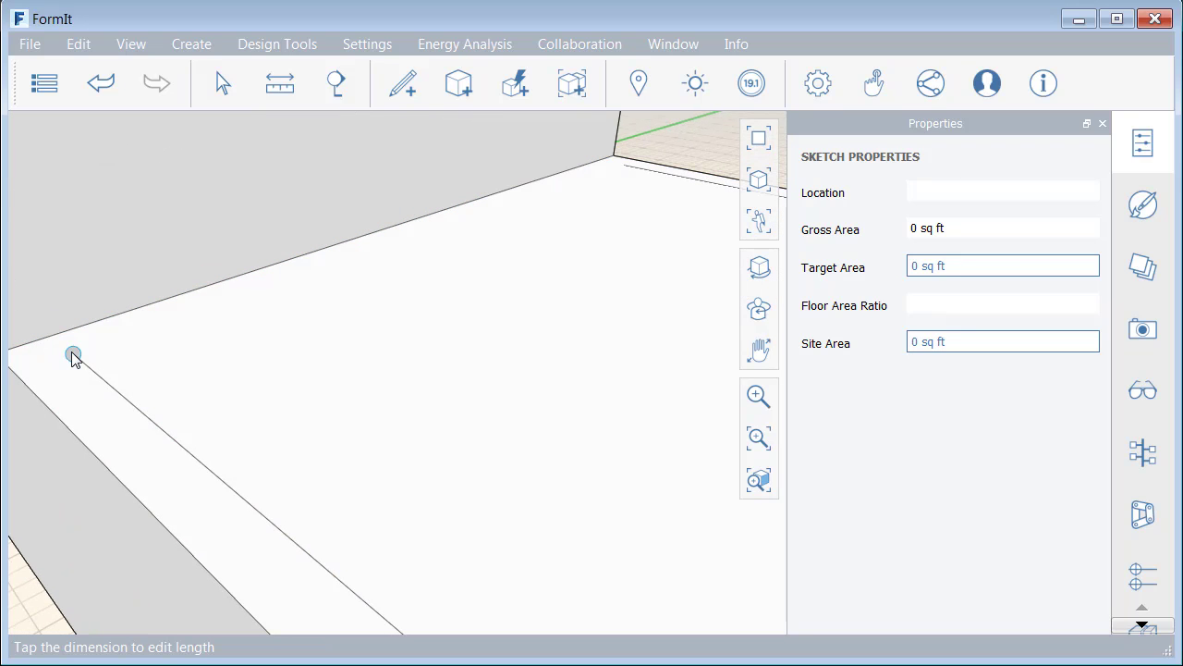
# Step: Extend the ends of both long offset lines on the long block's top face to meet the square block's wall
pyautogui.click(73, 355)
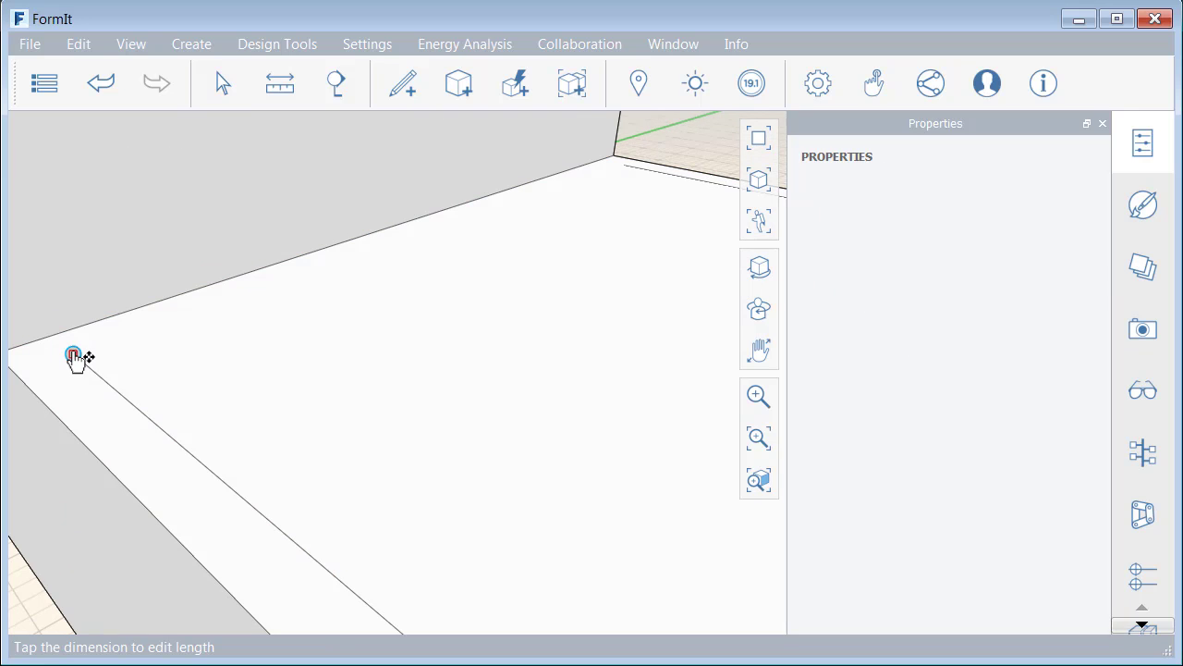
pyautogui.moveTo(73, 355); pyautogui.dragTo(56, 338)
pyautogui.click(271, 331)
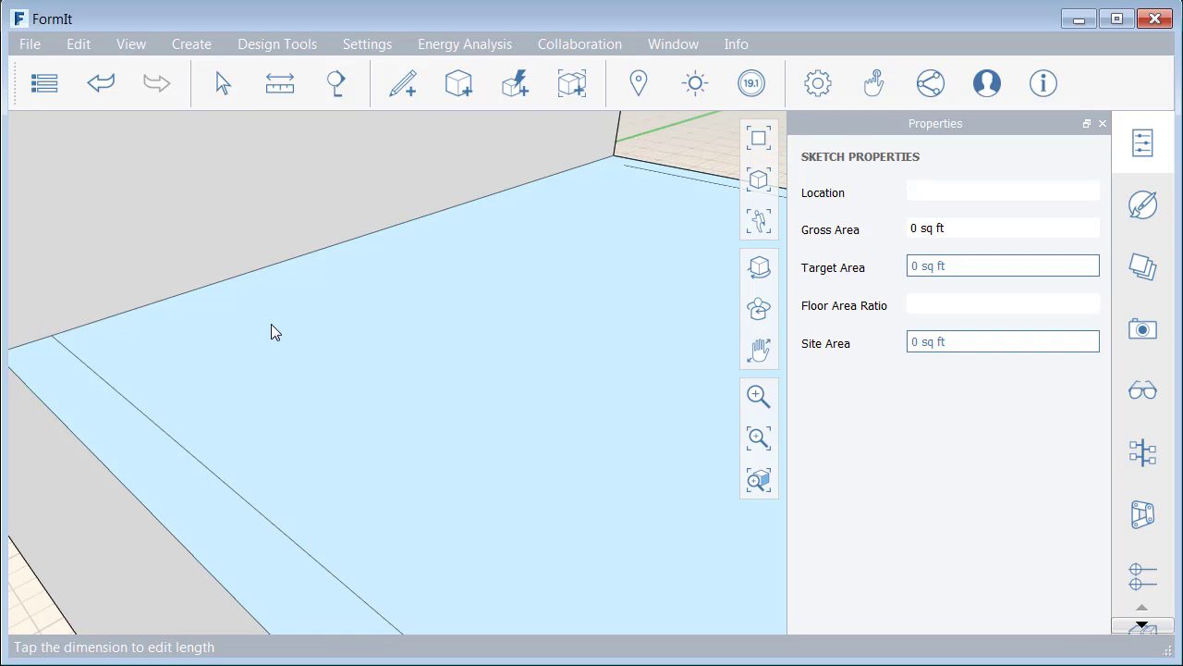
pyautogui.moveTo(563, 221); pyautogui.dragTo(602, 164, button='middle')
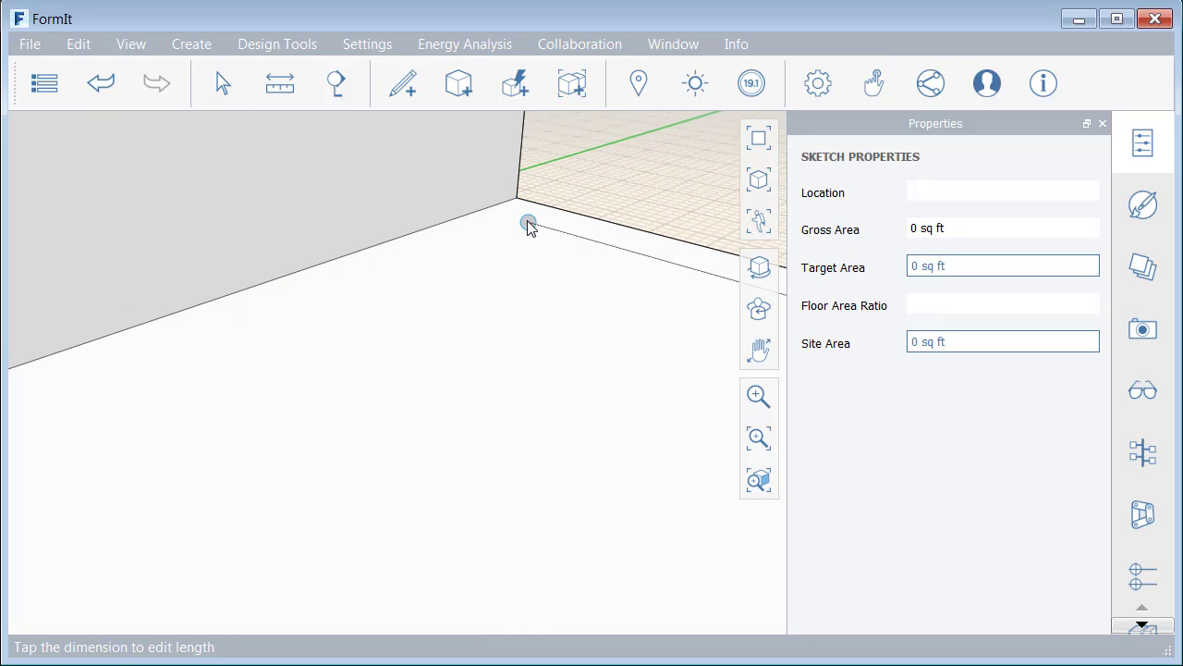
pyautogui.click(529, 228)
pyautogui.moveTo(529, 228)
pyautogui.mouseDown()
pyautogui.moveTo(488, 211)
pyautogui.moveTo(502, 245)
pyautogui.mouseUp()
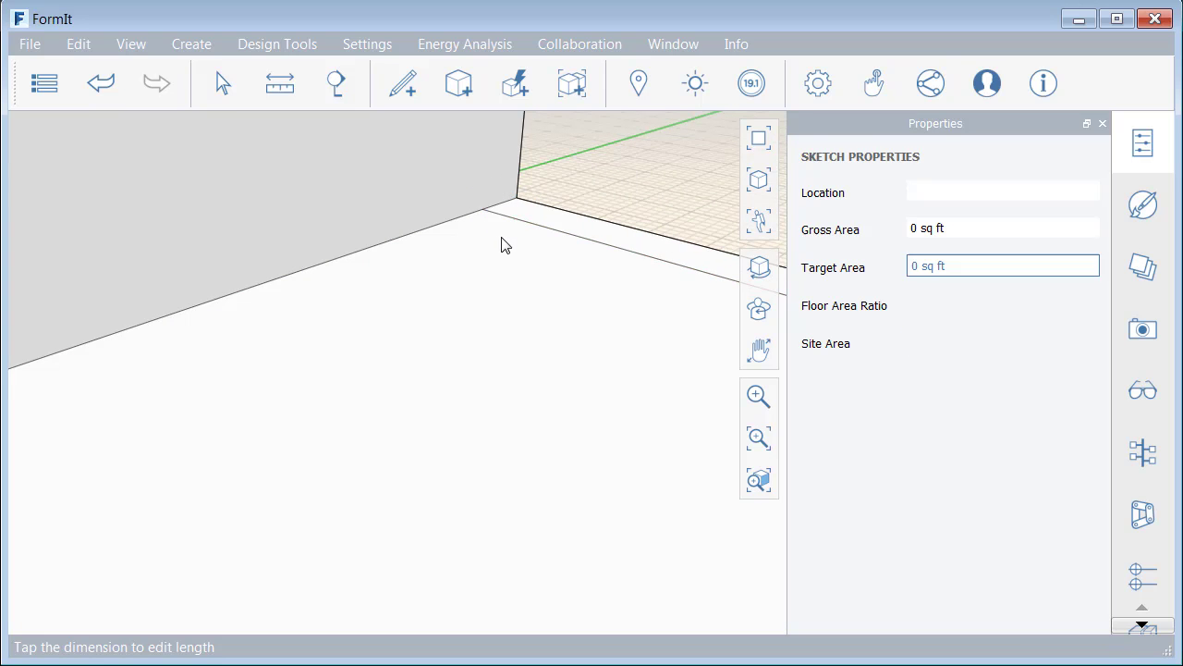
# Step: Push the long block's inner top face down by 1.5' to recess the flat roof behind a raised rim
pyautogui.scroll(-5, 499, 319)
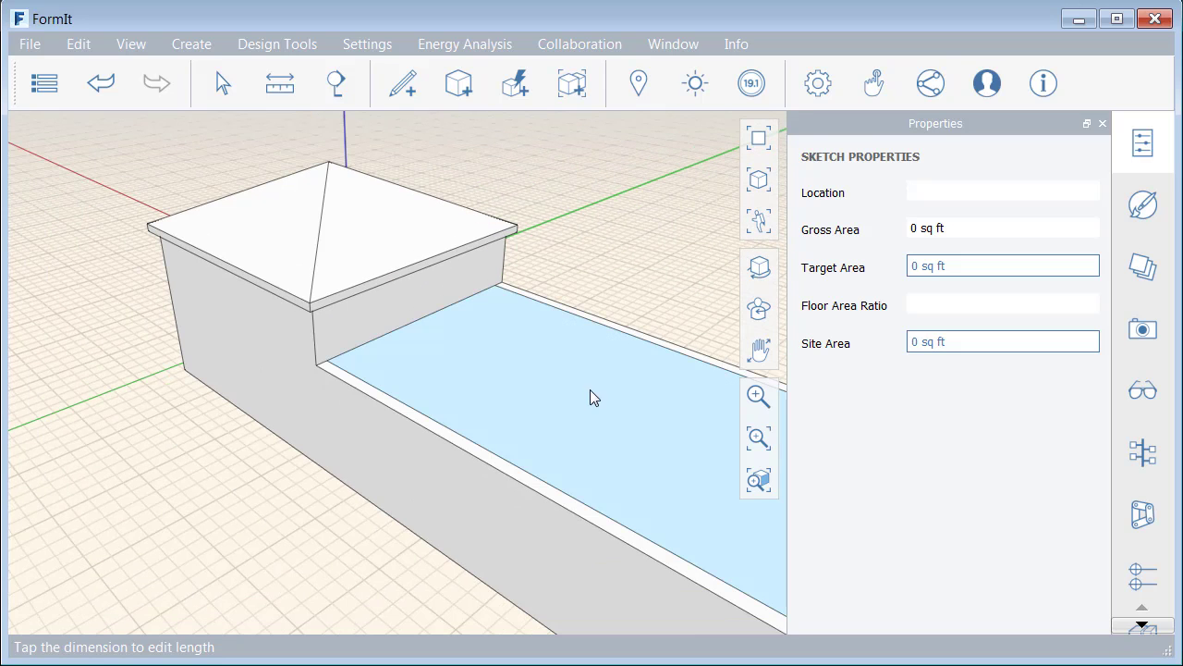
pyautogui.scroll(4, 464, 366)
pyautogui.moveTo(345, 327); pyautogui.dragTo(321, 327, button='middle')
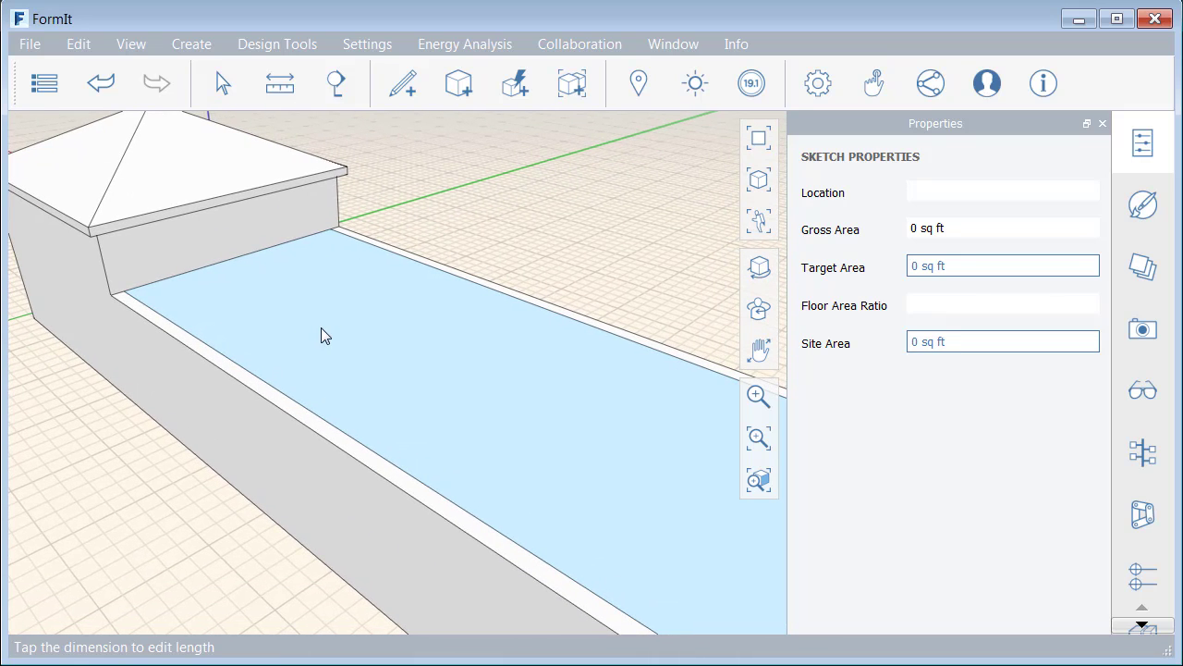
pyautogui.click(344, 326)
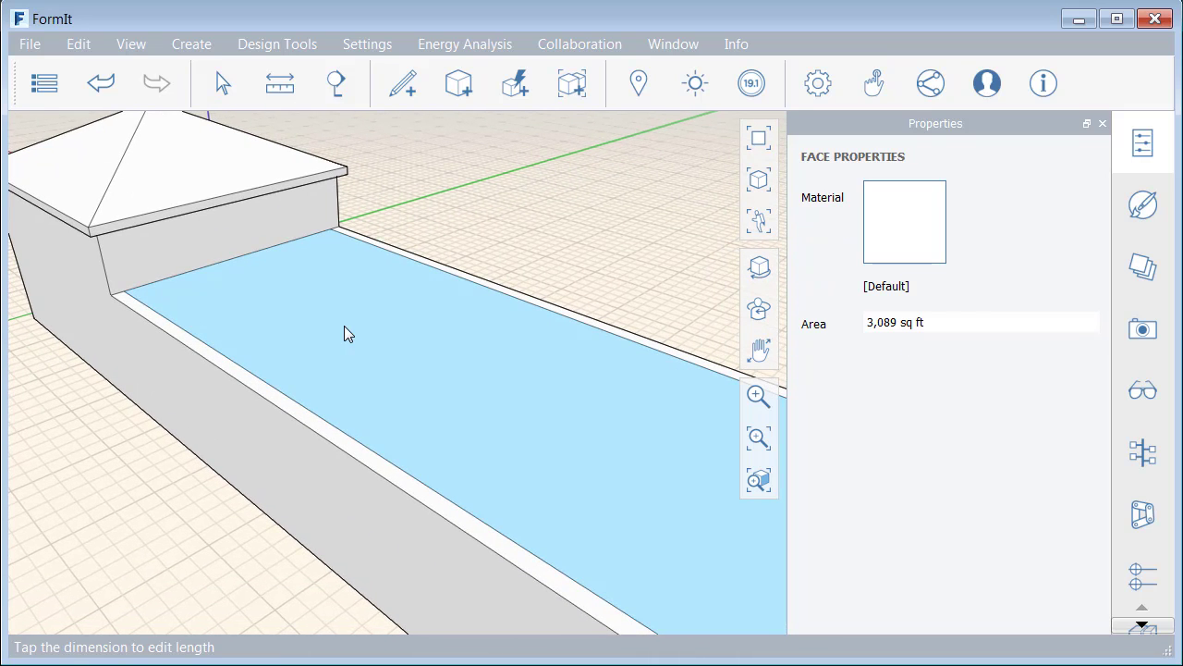
pyautogui.moveTo(344, 326); pyautogui.dragTo(349, 361)
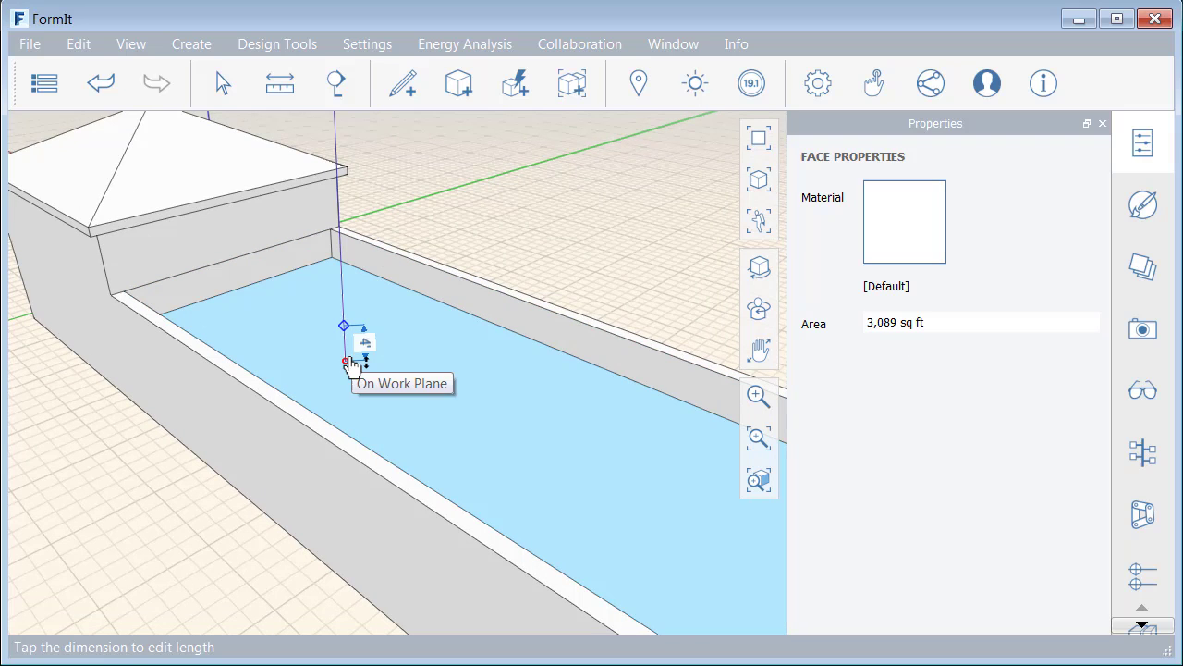
pyautogui.write('1.5')
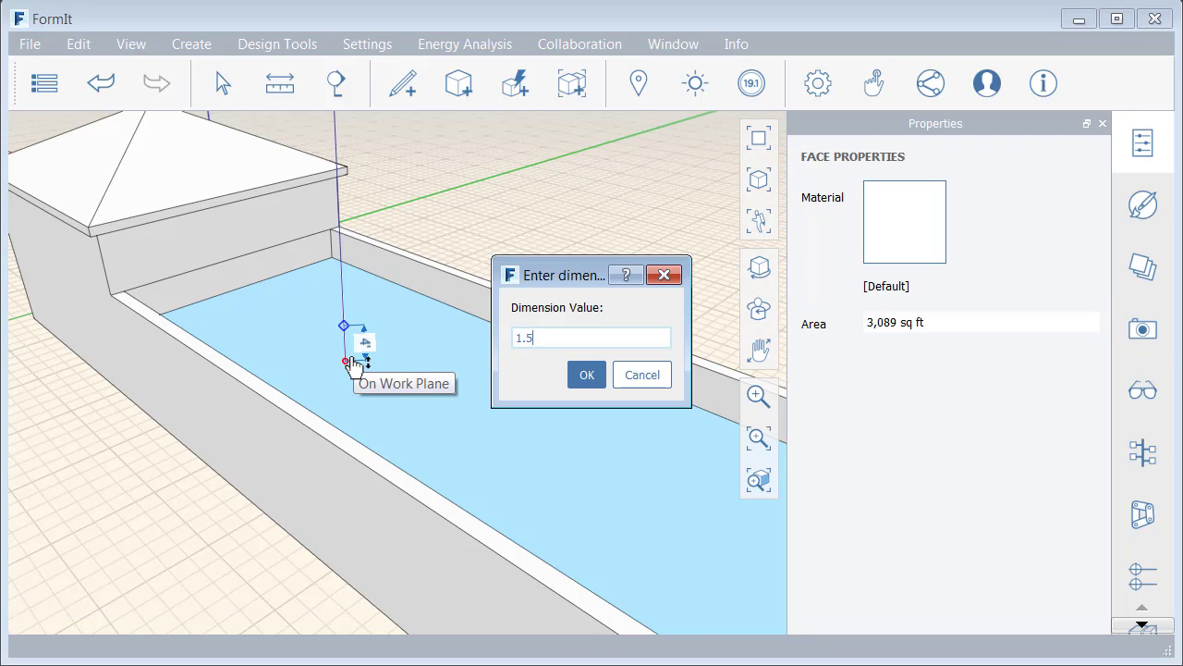
pyautogui.press('Return')
pyautogui.click(139, 419)
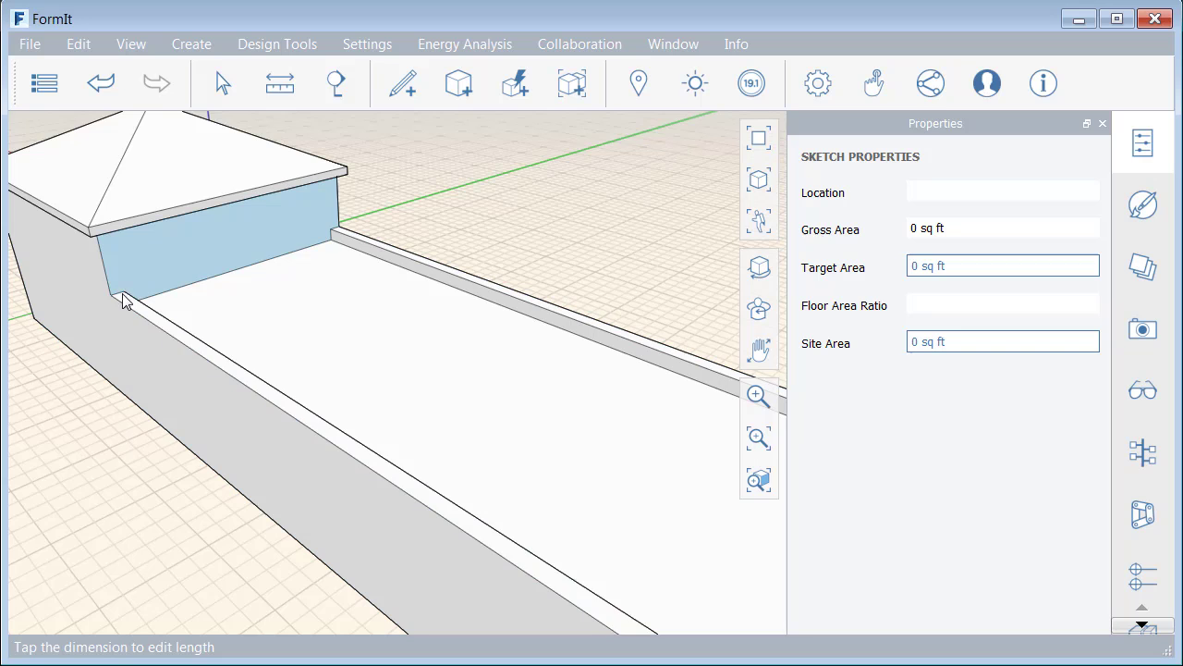
# Step: Offset the edges of the rim's top face outward by 6" on both sides
pyautogui.scroll(3, 128, 297)
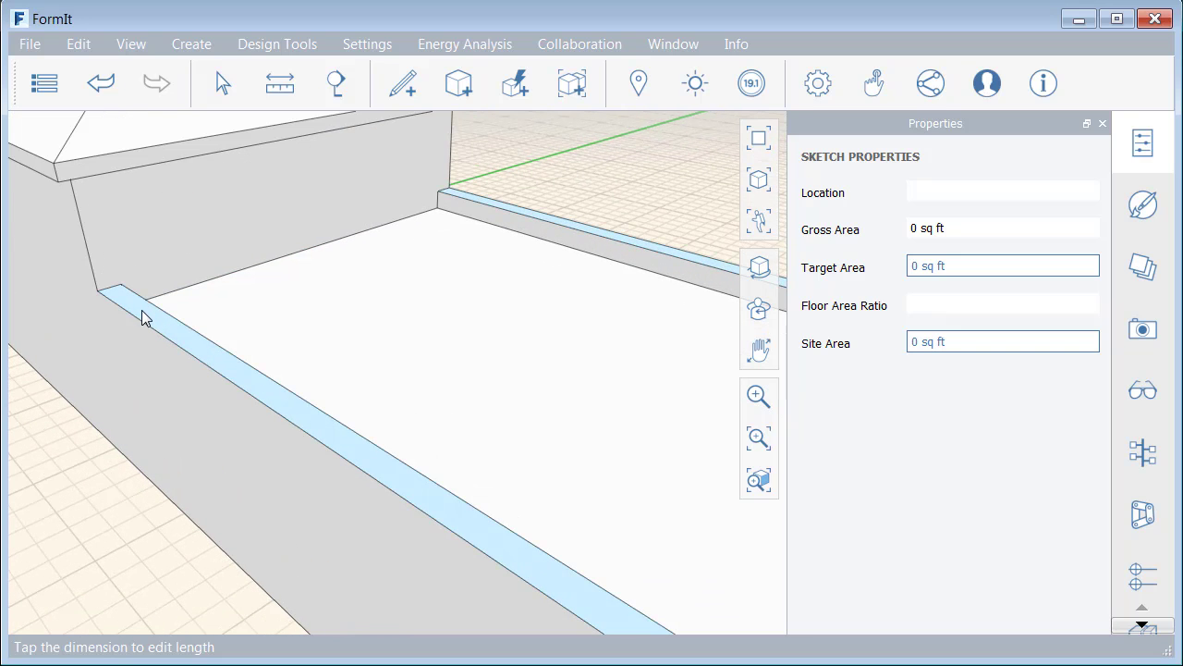
pyautogui.click(143, 312)
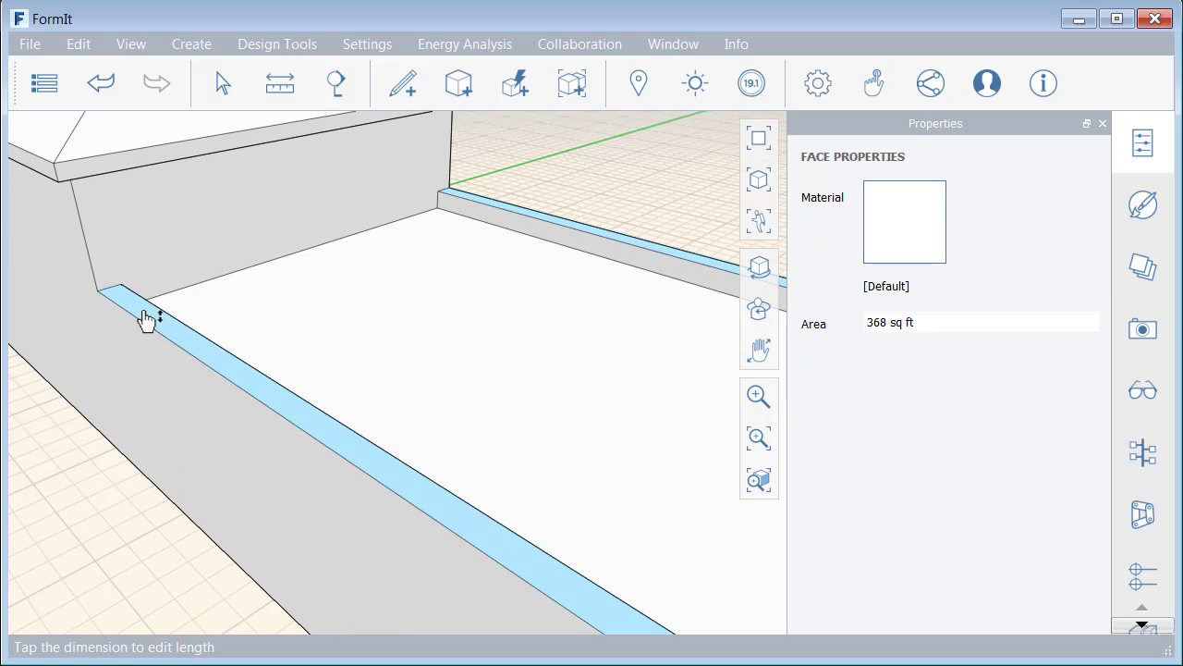
pyautogui.rightClick(144, 313)
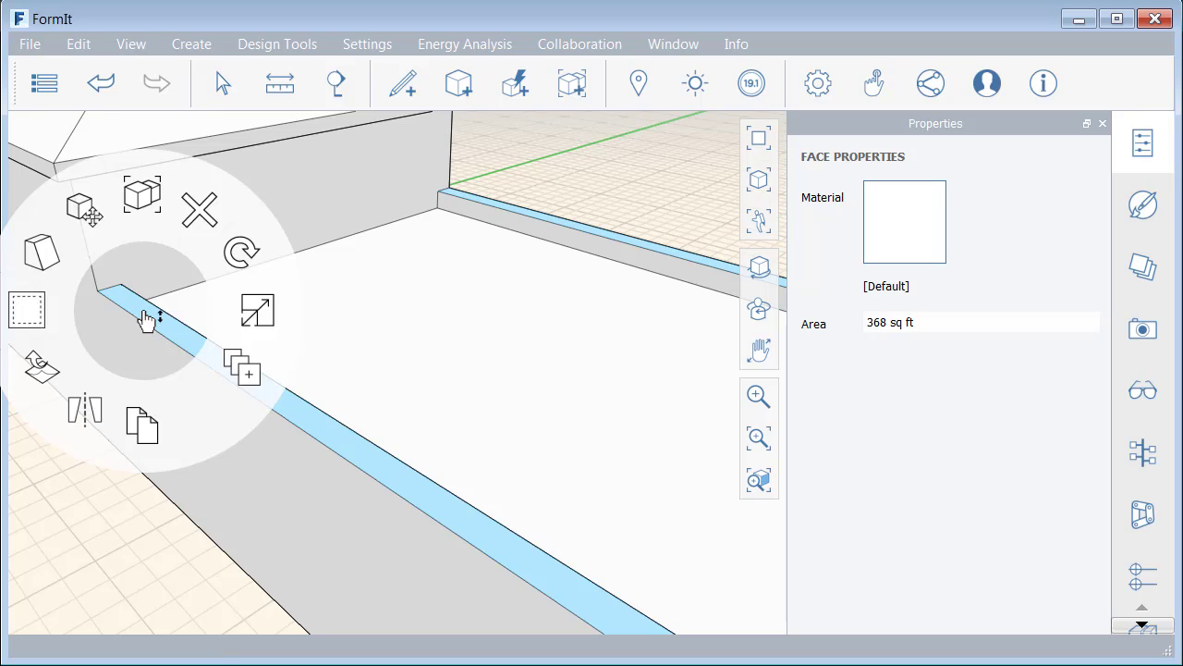
pyautogui.click(37, 314)
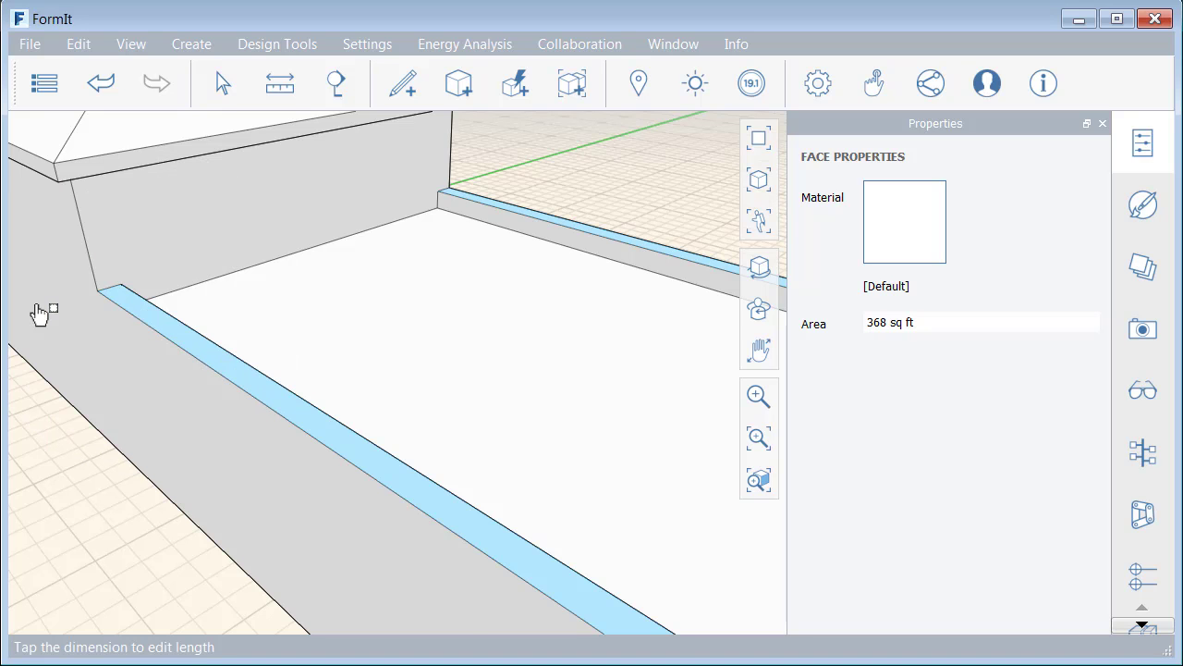
pyautogui.click(113, 354)
pyautogui.write('6"')
pyautogui.press('Return')
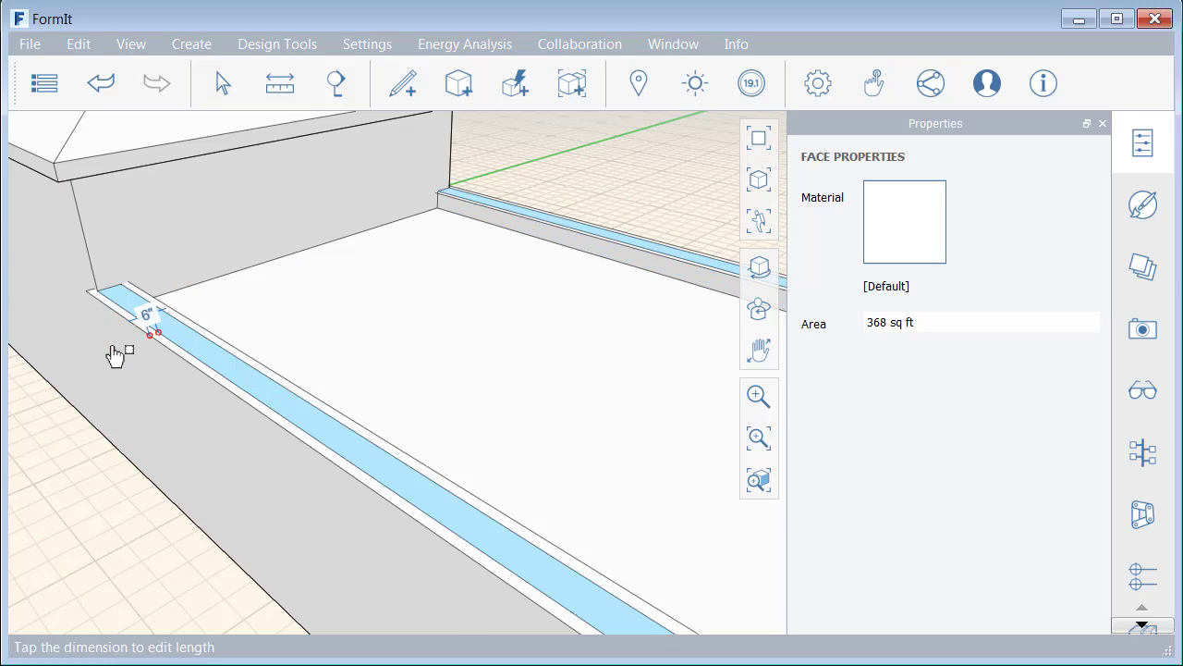
# Step: Extrude the widened rim face together with its offset strips upward to form an overhanging parapet around the flat roof
pyautogui.scroll(3, 115, 354)
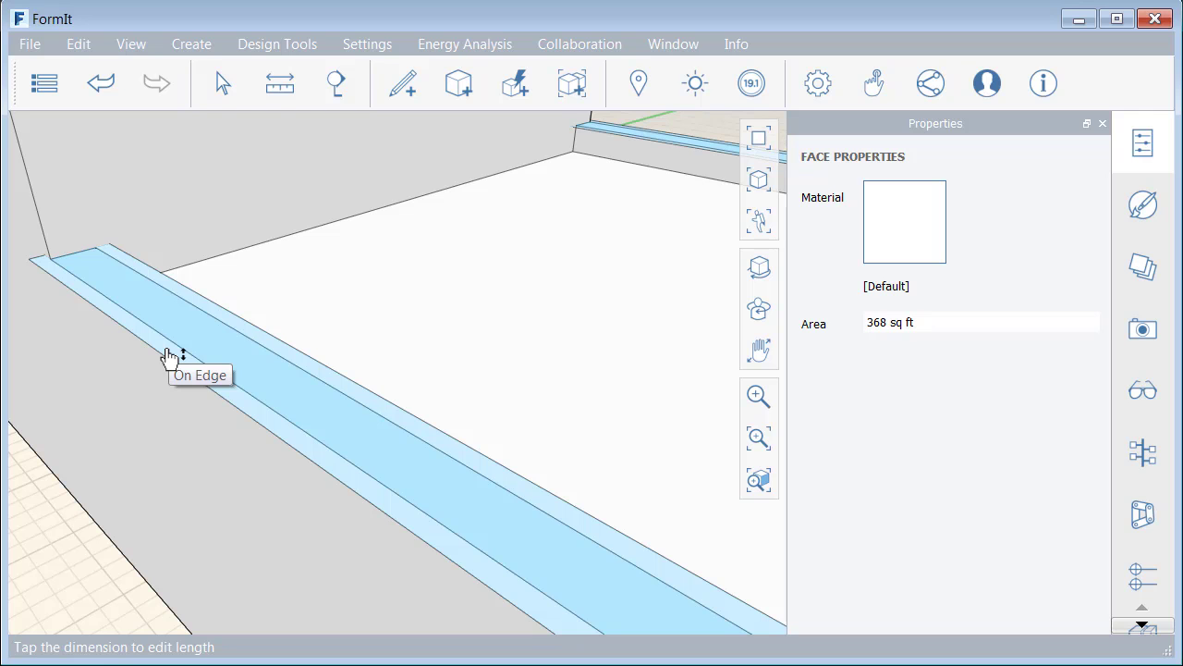
pyautogui.click(169, 358)
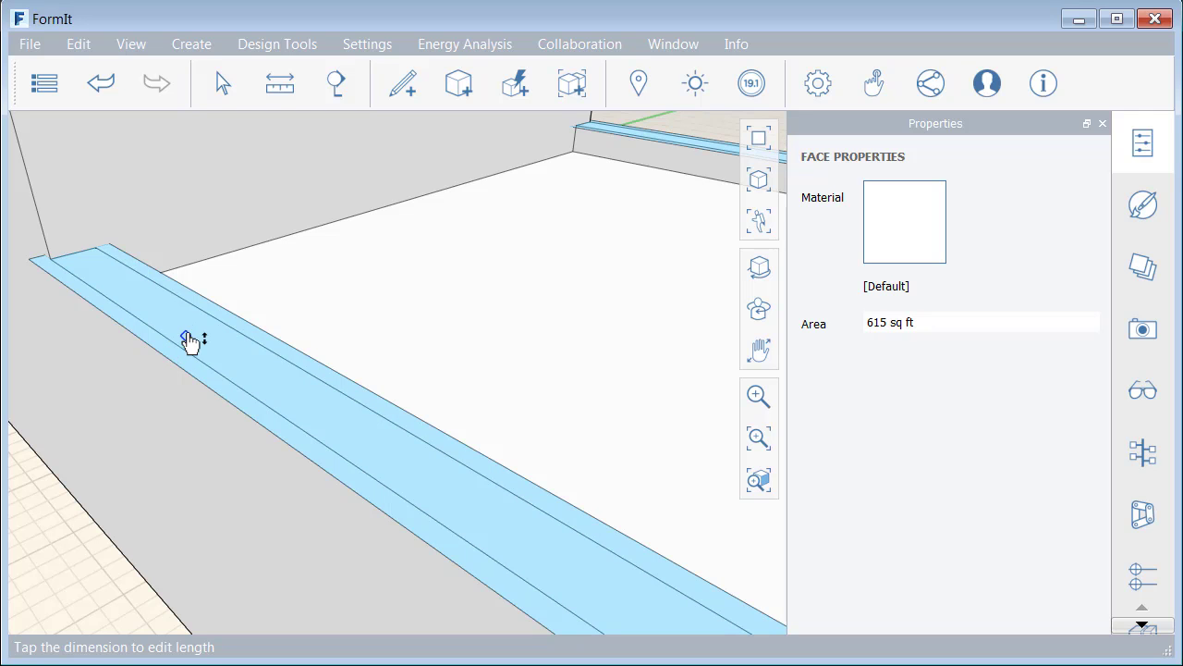
pyautogui.moveTo(191, 335); pyautogui.dragTo(185, 269)
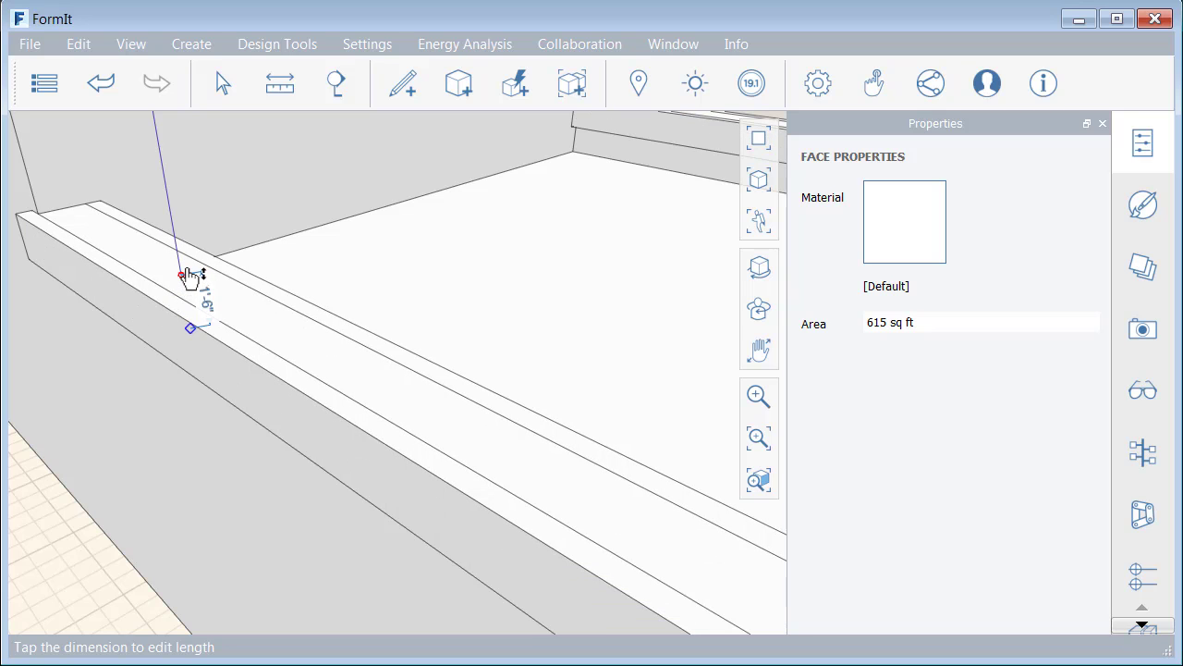
pyautogui.write('3')
pyautogui.press('Return')
pyautogui.click(281, 392)
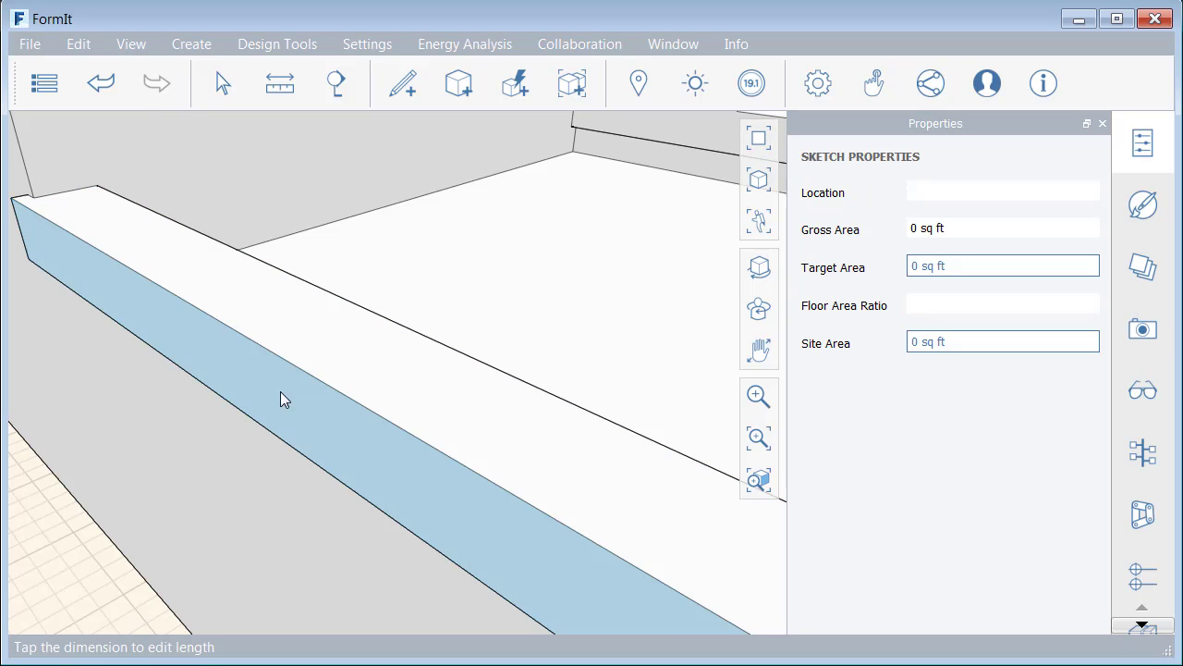
# Step: Push the underside of the parapet's inner overhang down to the recessed roof surface, making the inner parapet wall flush
pyautogui.moveTo(494, 491); pyautogui.dragTo(378, 346, button='middle')
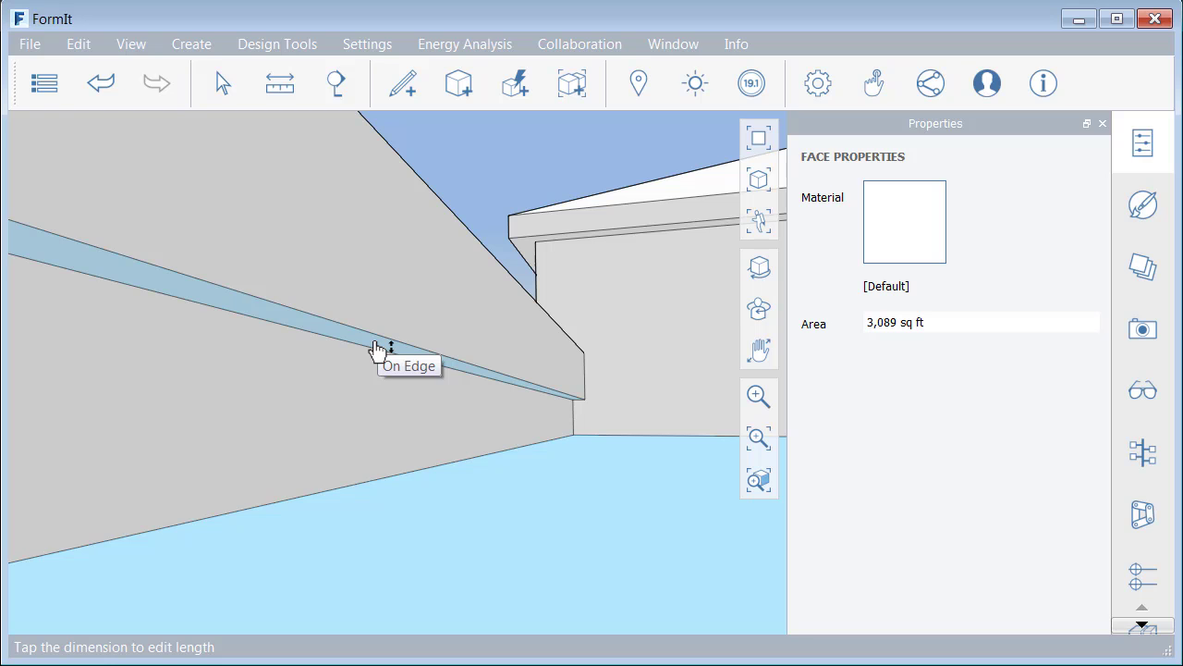
pyautogui.moveTo(378, 347); pyautogui.dragTo(367, 488)
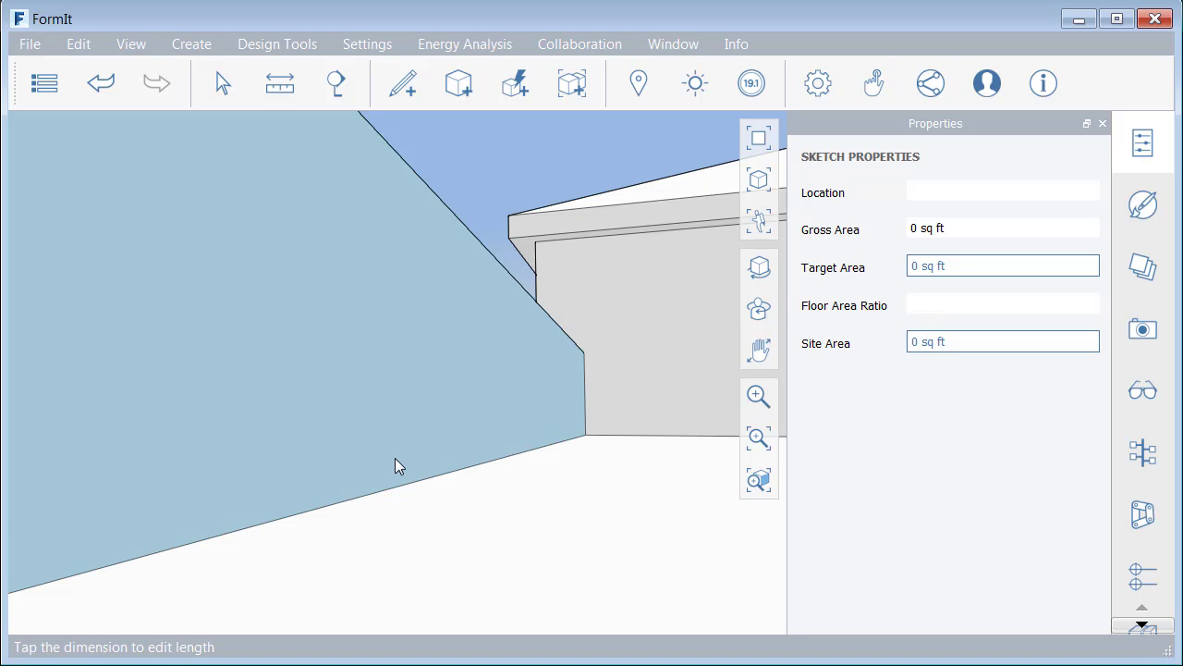
pyautogui.moveTo(415, 446); pyautogui.dragTo(634, 518, button='middle')
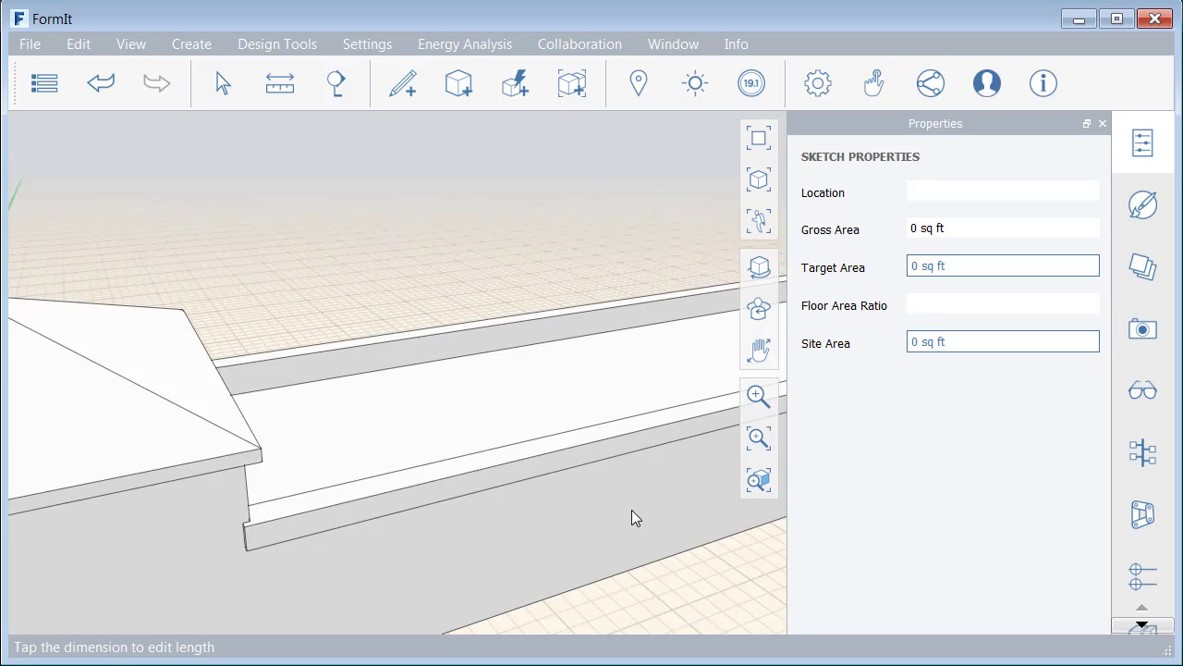
pyautogui.scroll(-5, 633, 518)
pyautogui.scroll(4, 546, 470)
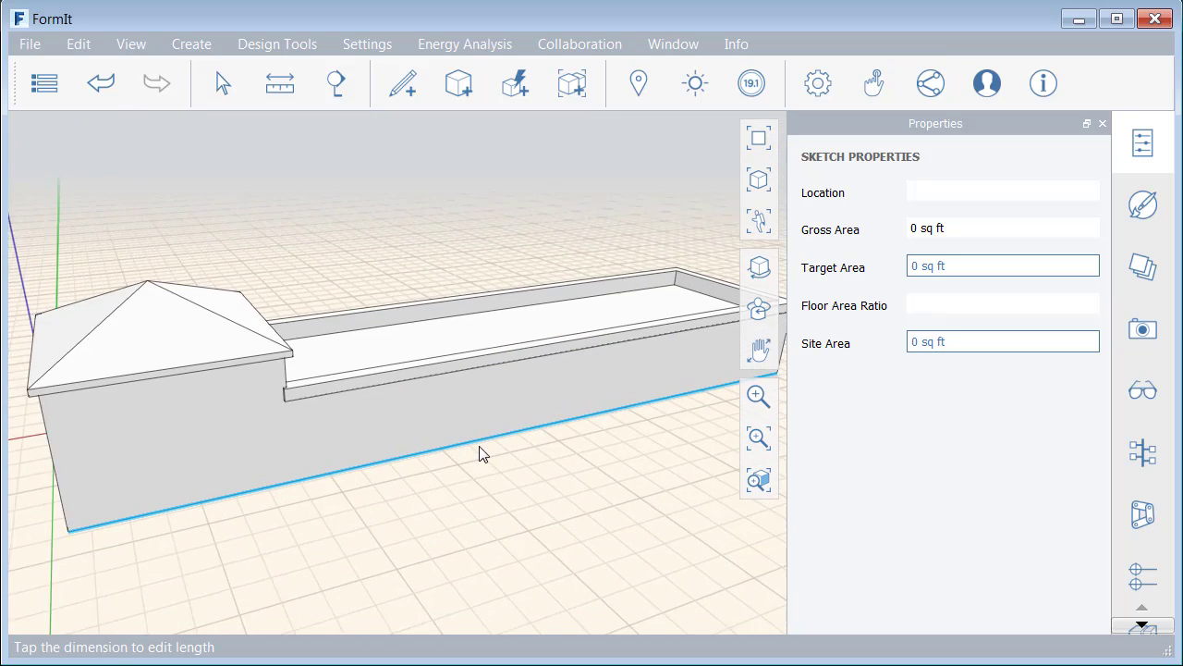
pyautogui.moveTo(480, 453); pyautogui.dragTo(510, 472, button='middle')
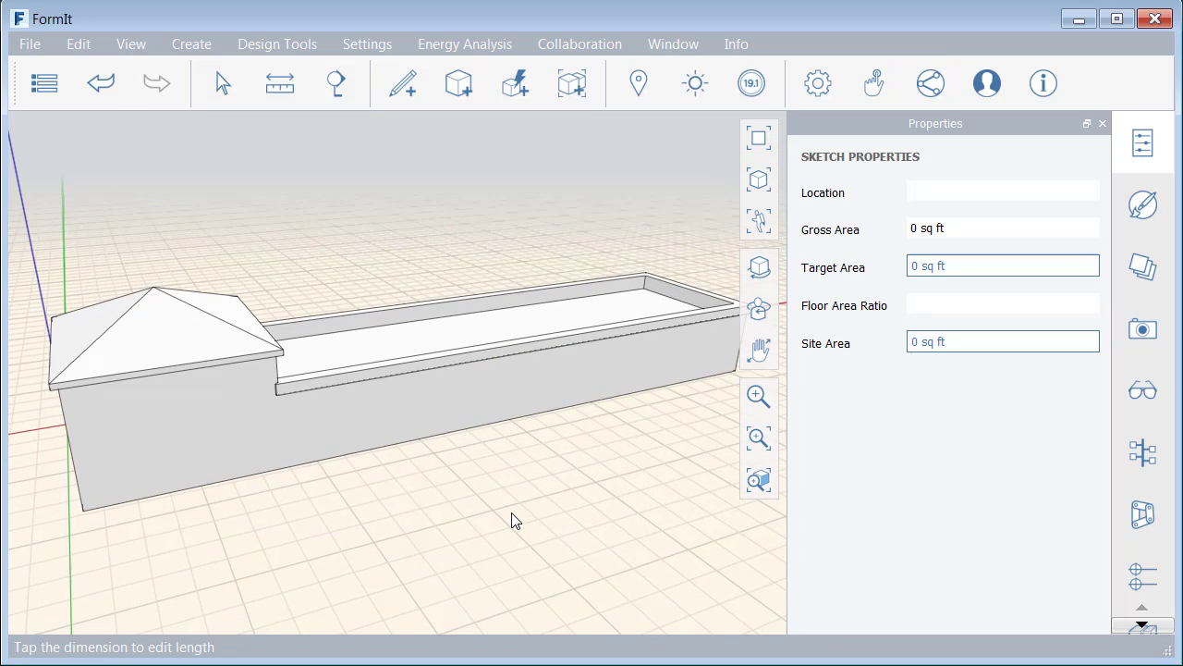